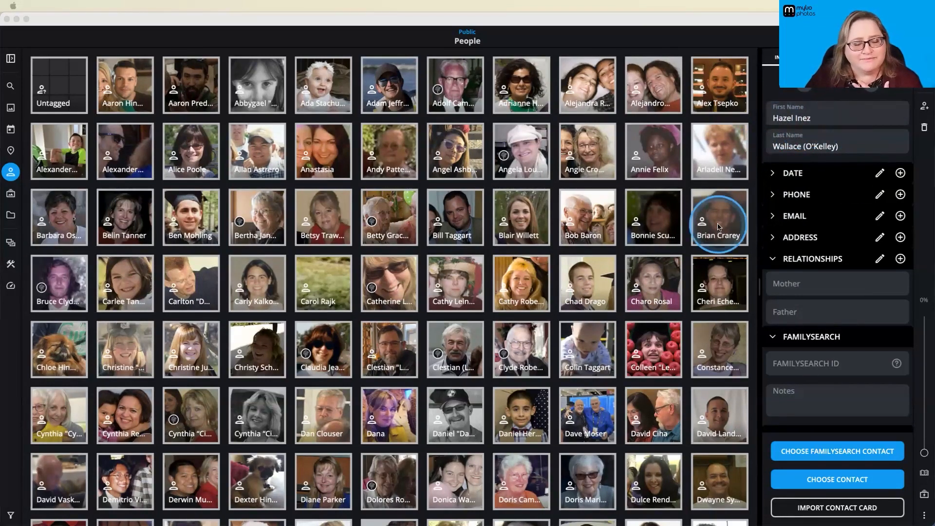
Step: Search the library for the person by first name and open that person's photo collection
{"action": "left_click", "coordinate": [11, 87]}
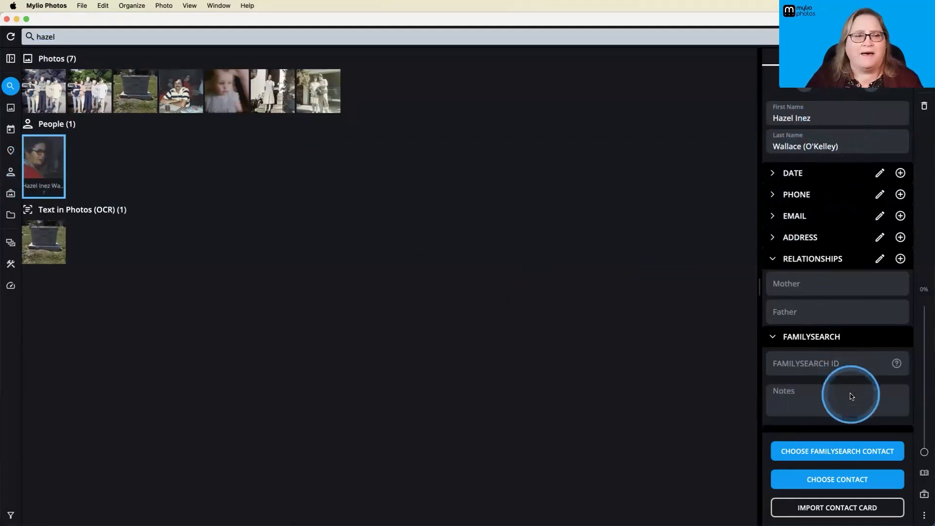
{"action": "double_click", "coordinate": [52, 168]}
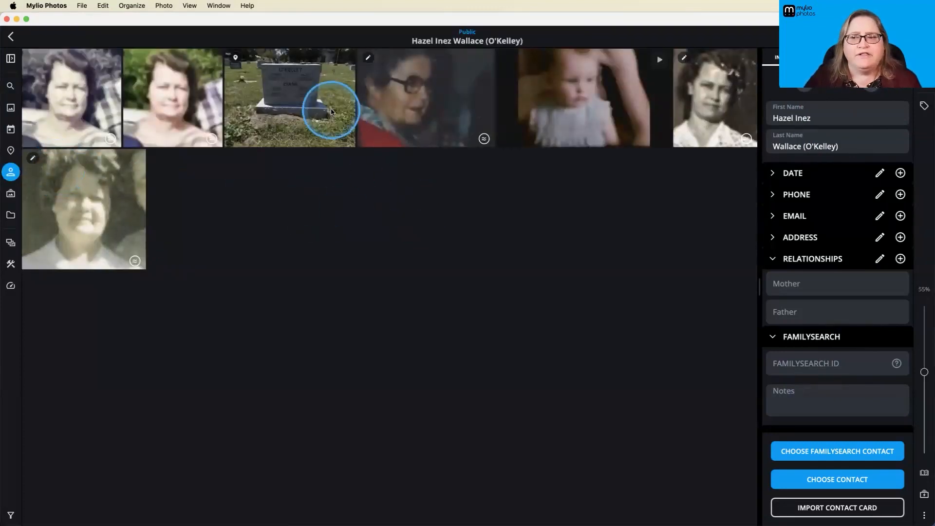
Step: Compare the info and actions offered for the person with those for a single selected photo, and clear the selection
{"action": "left_click", "coordinate": [326, 105]}
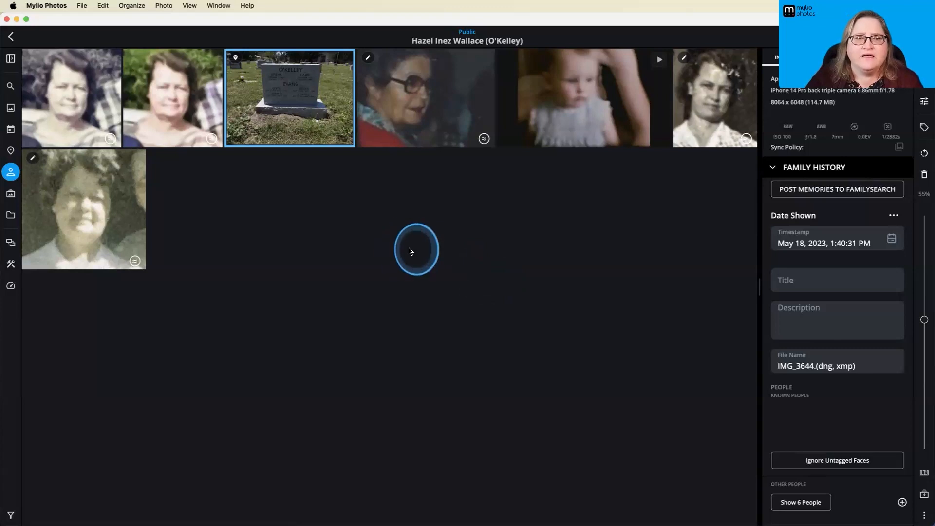
{"action": "left_click", "coordinate": [409, 257]}
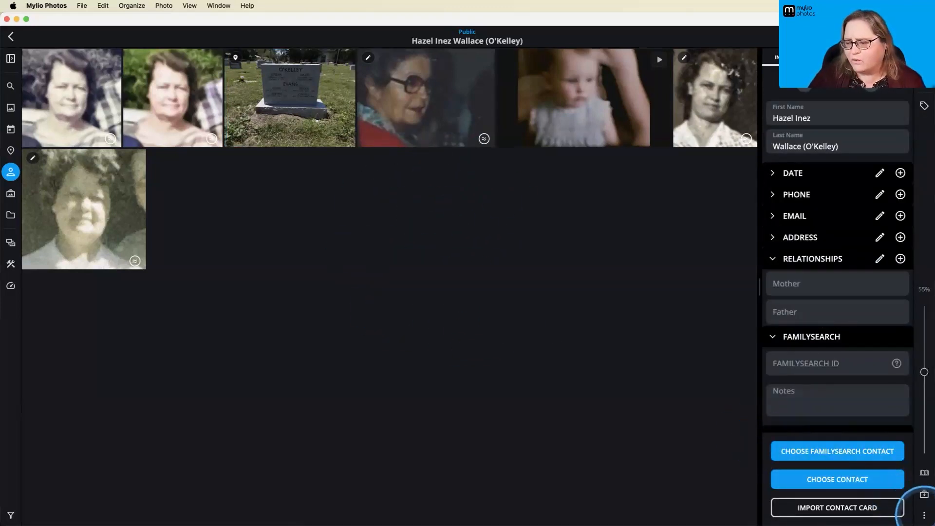
{"action": "left_click", "coordinate": [923, 514]}
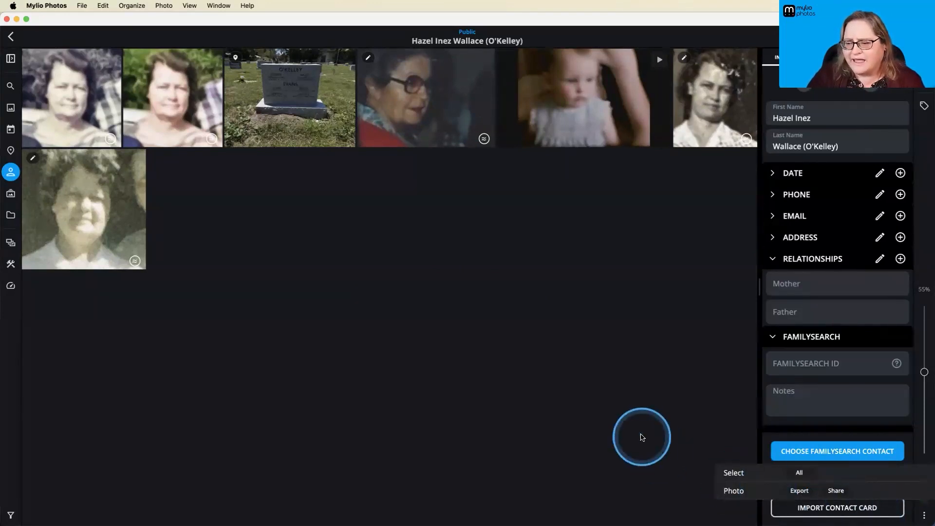
{"action": "left_click", "coordinate": [489, 89]}
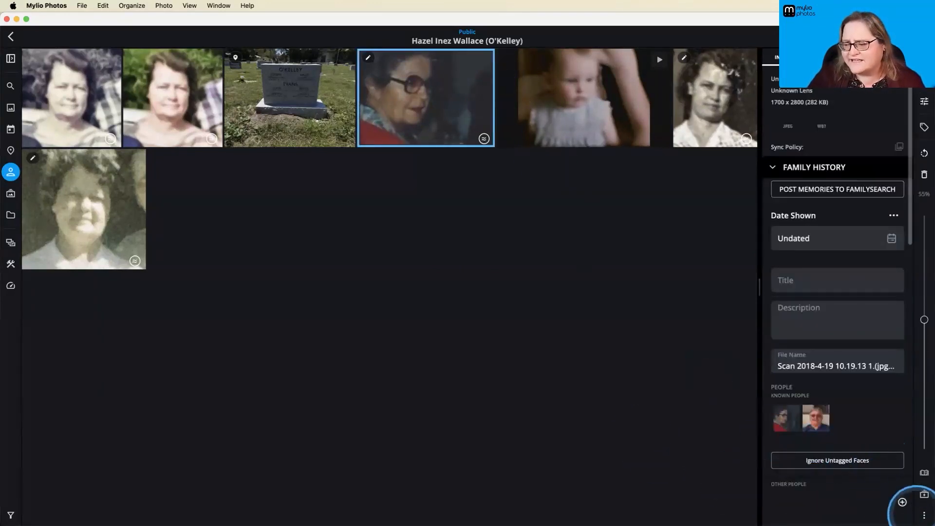
{"action": "left_click", "coordinate": [923, 514]}
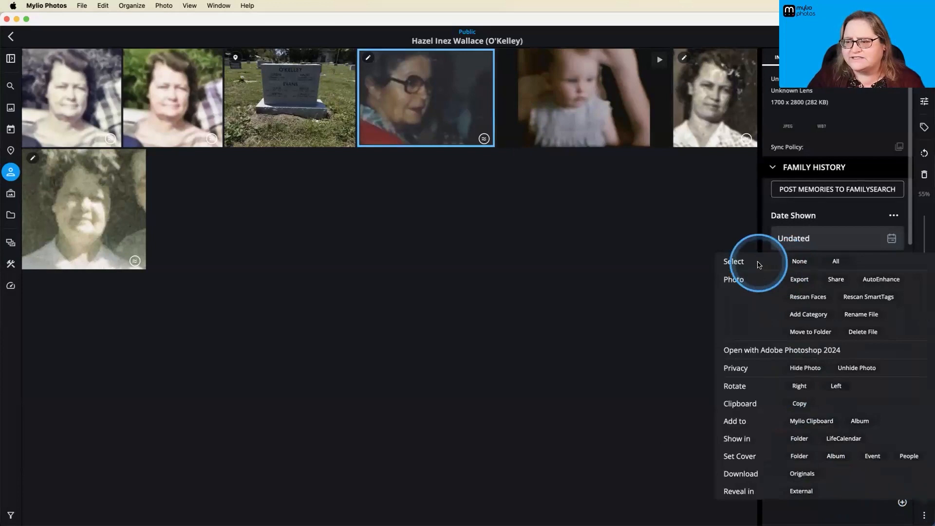
{"action": "left_click", "coordinate": [801, 261]}
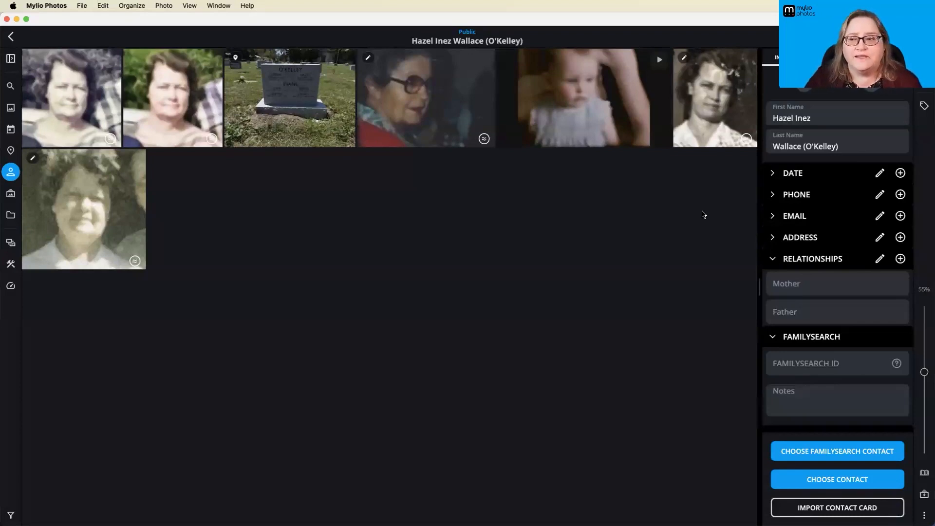
{"action": "left_click", "coordinate": [670, 209]}
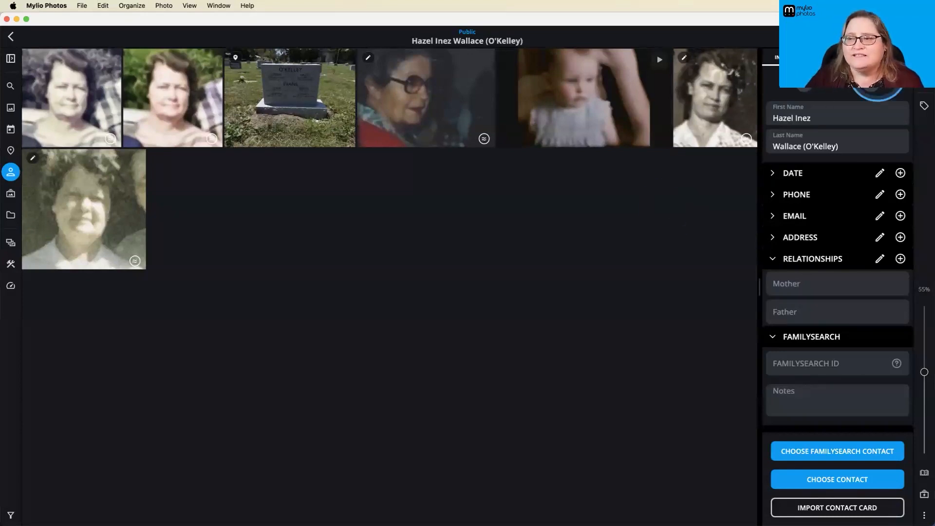
{"action": "left_click", "coordinate": [797, 210]}
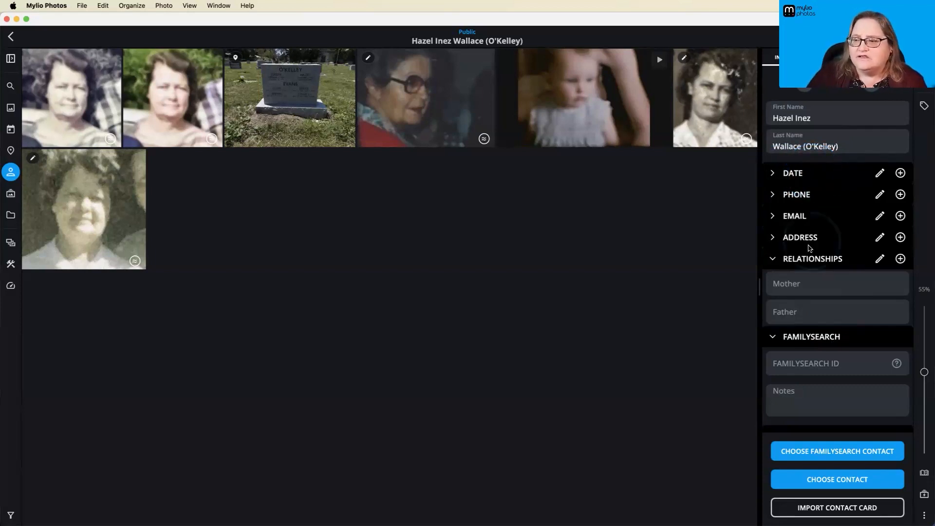
Step: Review the date types that can be added to the person's Date section, and close without adding one
{"action": "left_click", "coordinate": [772, 174]}
{"action": "left_click", "coordinate": [900, 174]}
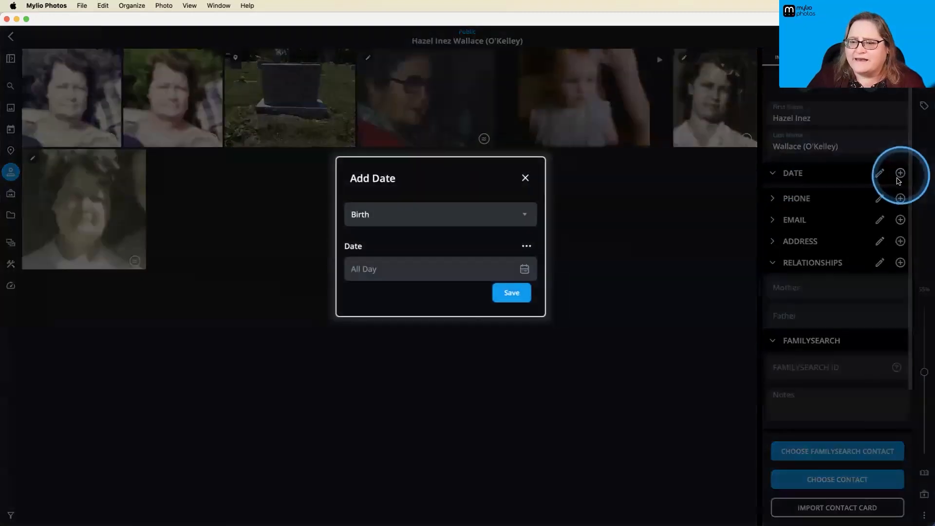
{"action": "left_click", "coordinate": [420, 214]}
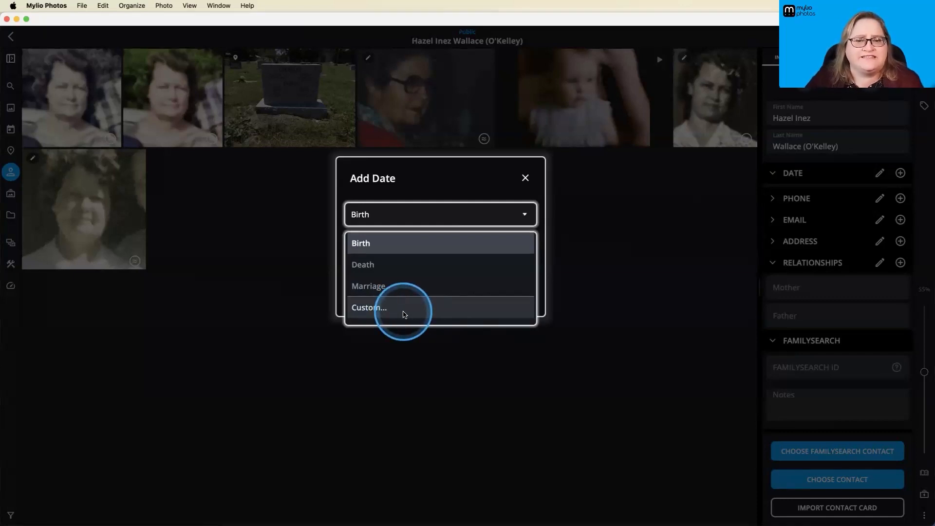
{"action": "left_click", "coordinate": [482, 189]}
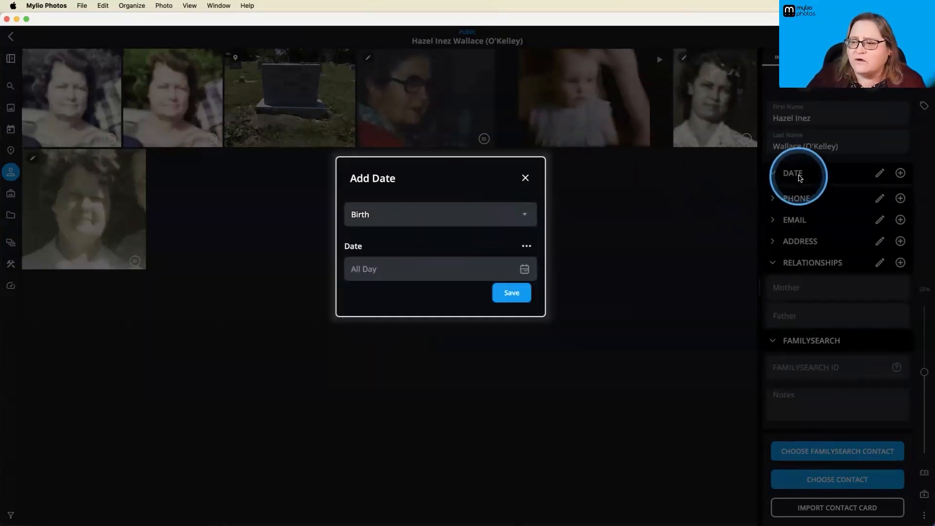
{"action": "left_click", "coordinate": [525, 179]}
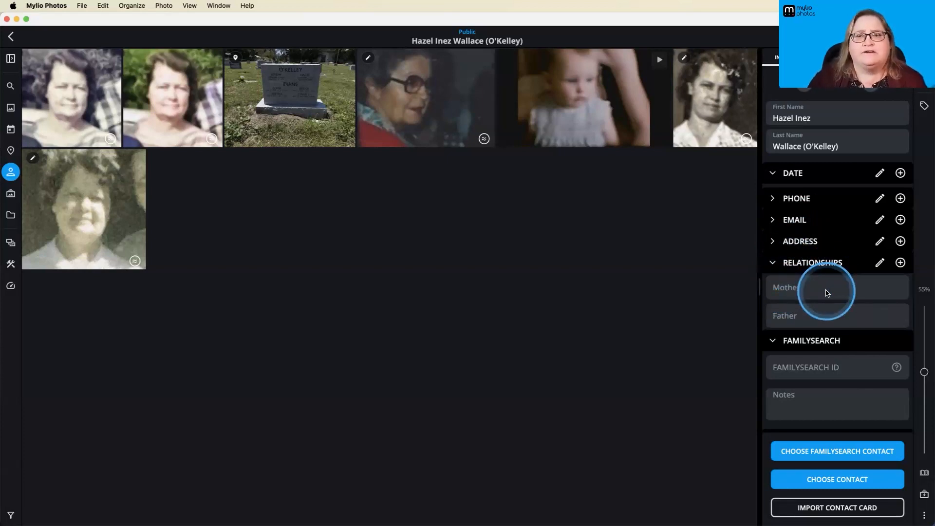
Step: Start a new relationship for the person and set its type to Daughter after reviewing the available relationship types
{"action": "left_click", "coordinate": [900, 263]}
{"action": "left_click", "coordinate": [408, 203]}
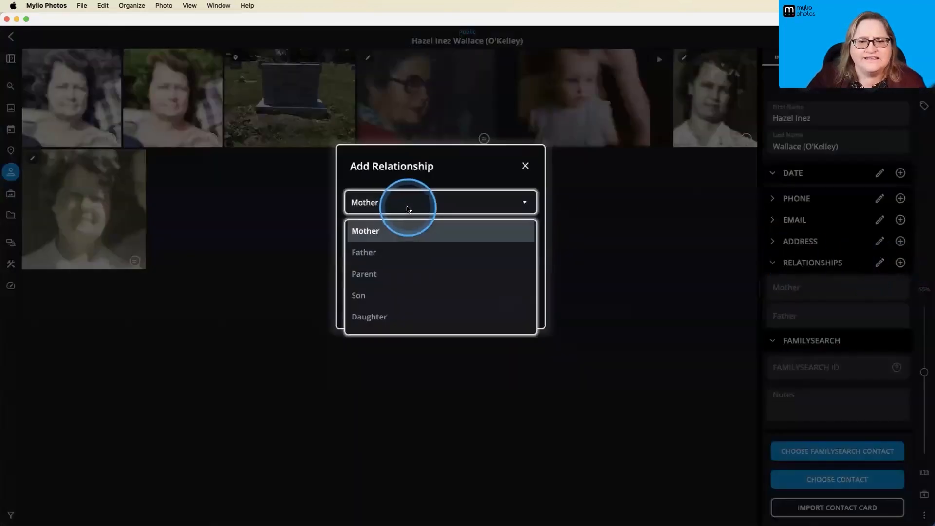
{"action": "scroll", "coordinate": [432, 271], "scroll_direction": "down", "scroll_amount": 1}
{"action": "scroll", "coordinate": [433, 271], "scroll_direction": "down", "scroll_amount": 11}
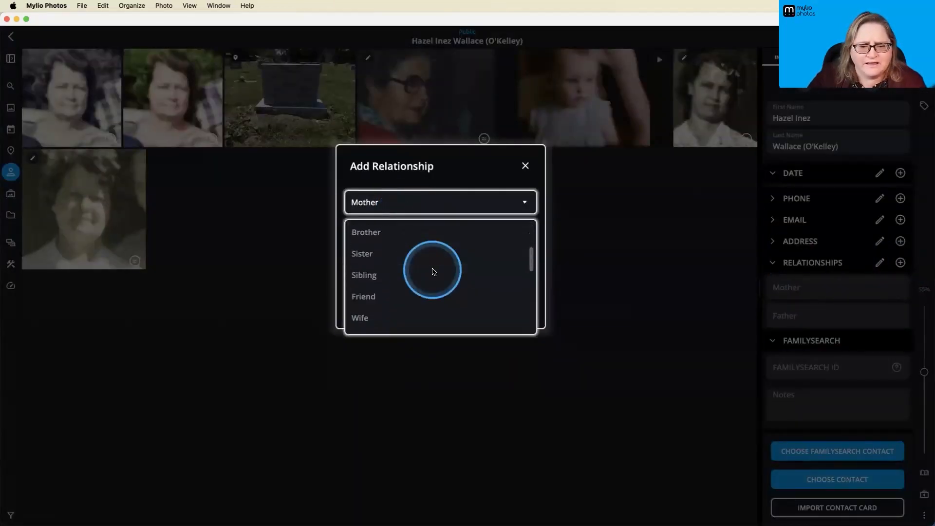
{"action": "scroll", "coordinate": [434, 271], "scroll_direction": "down", "scroll_amount": 8}
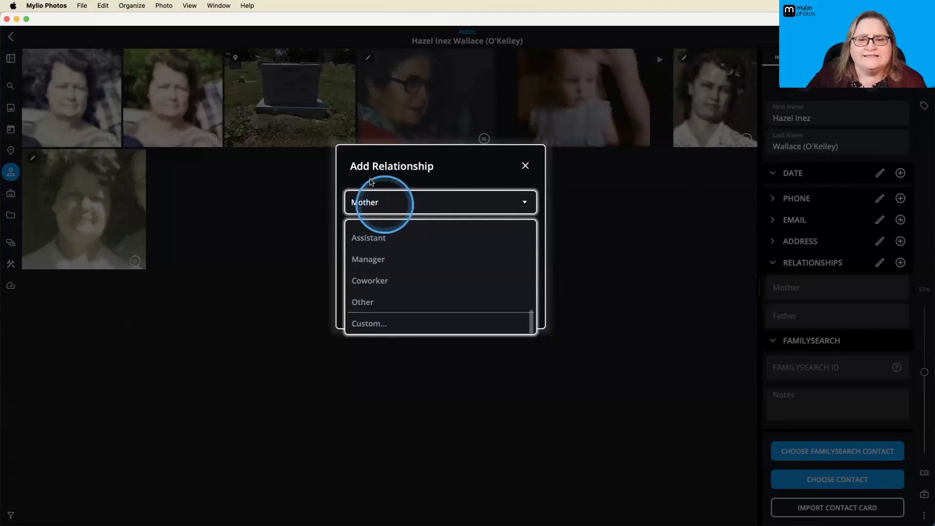
{"action": "scroll", "coordinate": [404, 277], "scroll_direction": "up", "scroll_amount": 10}
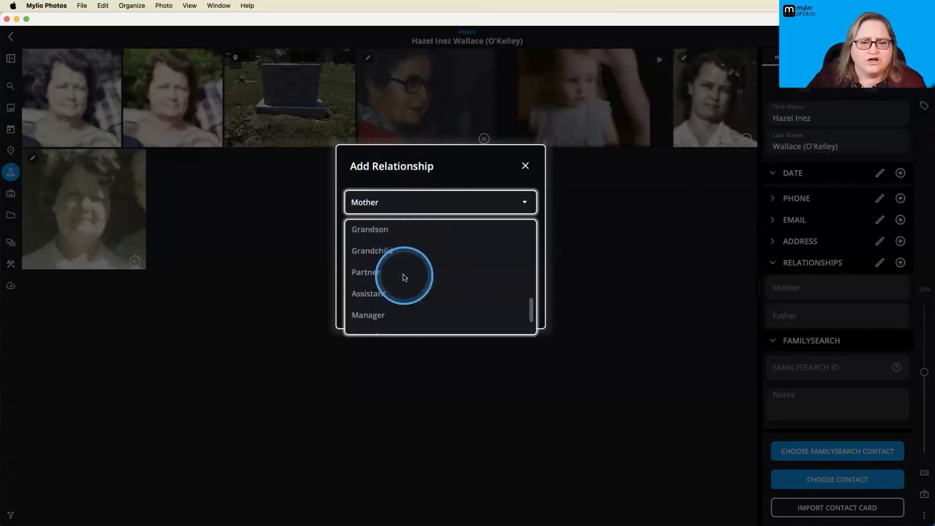
{"action": "scroll", "coordinate": [404, 277], "scroll_direction": "up", "scroll_amount": 8}
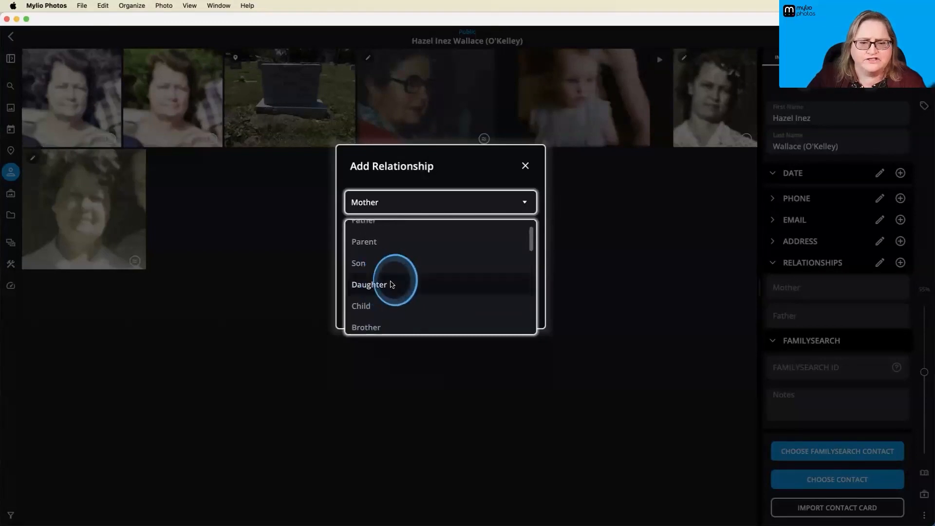
{"action": "left_click", "coordinate": [395, 279]}
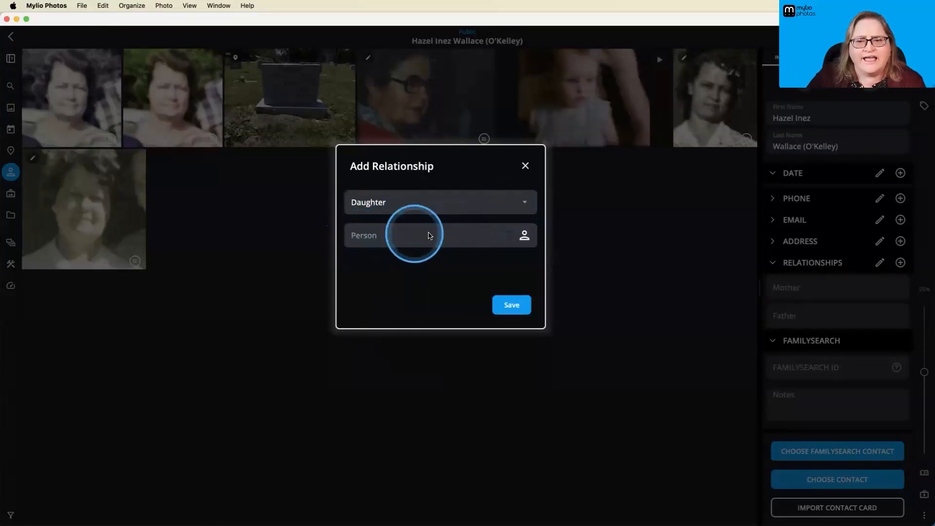
Step: Link the daughter relationship to an existing person in the library instead of text only, and save it
{"action": "left_click", "coordinate": [509, 239]}
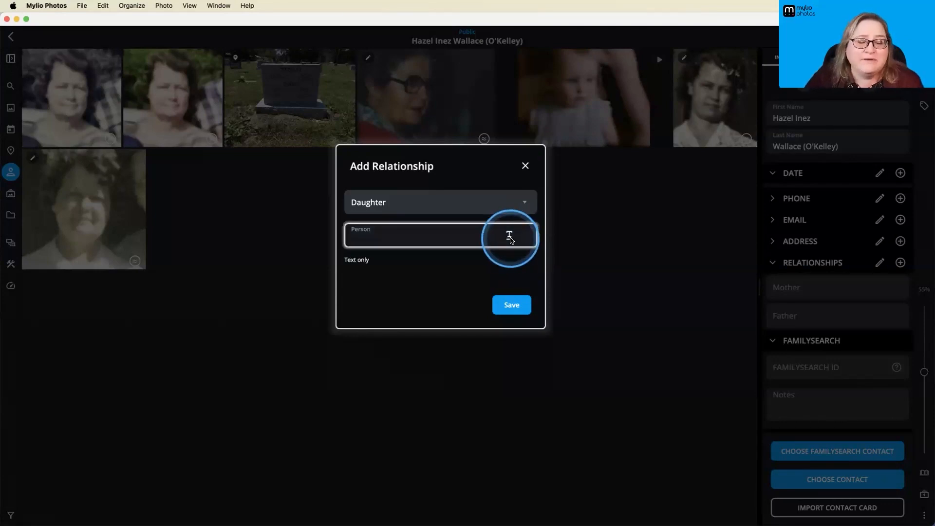
{"action": "left_click", "coordinate": [522, 237]}
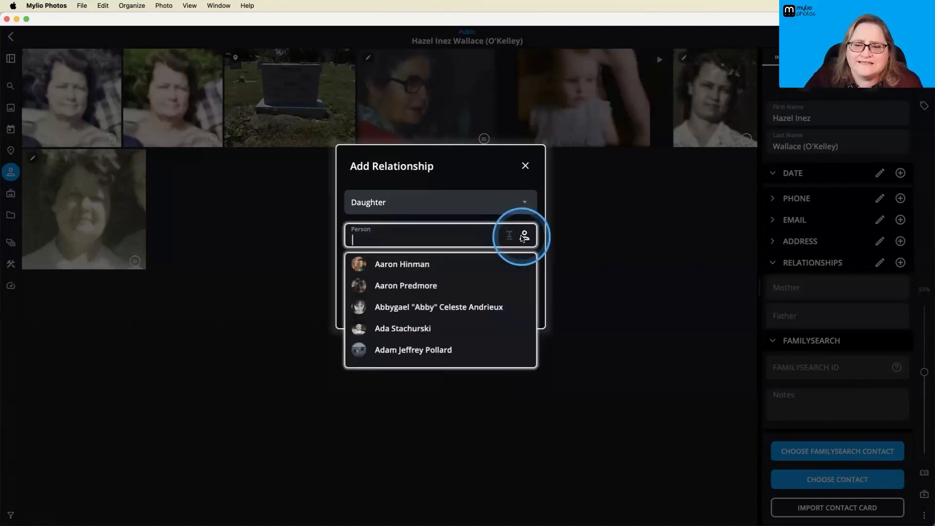
{"action": "left_click", "coordinate": [509, 236]}
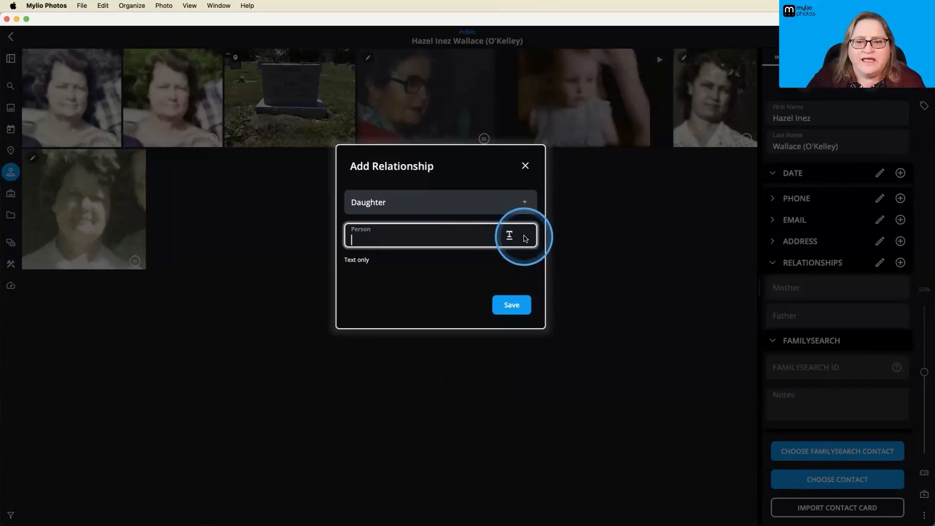
{"action": "left_click", "coordinate": [524, 236]}
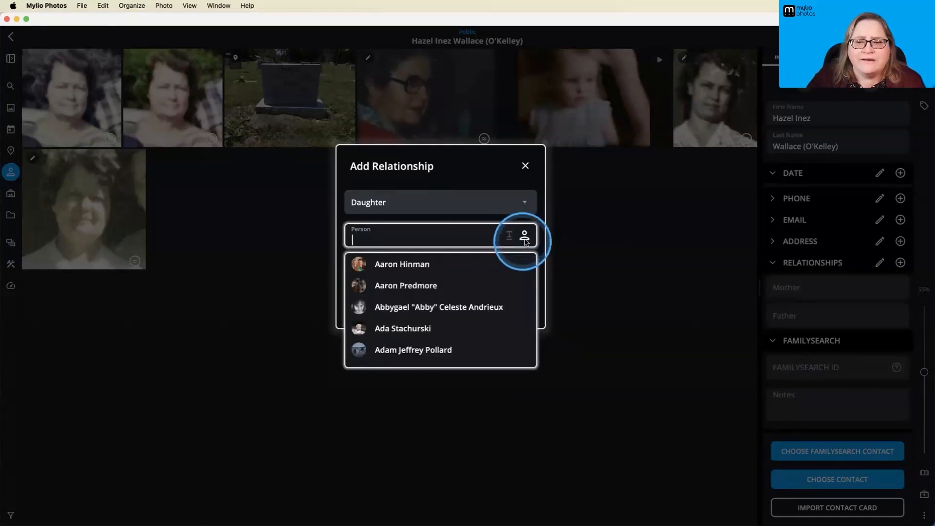
{"action": "type", "text": "berth"}
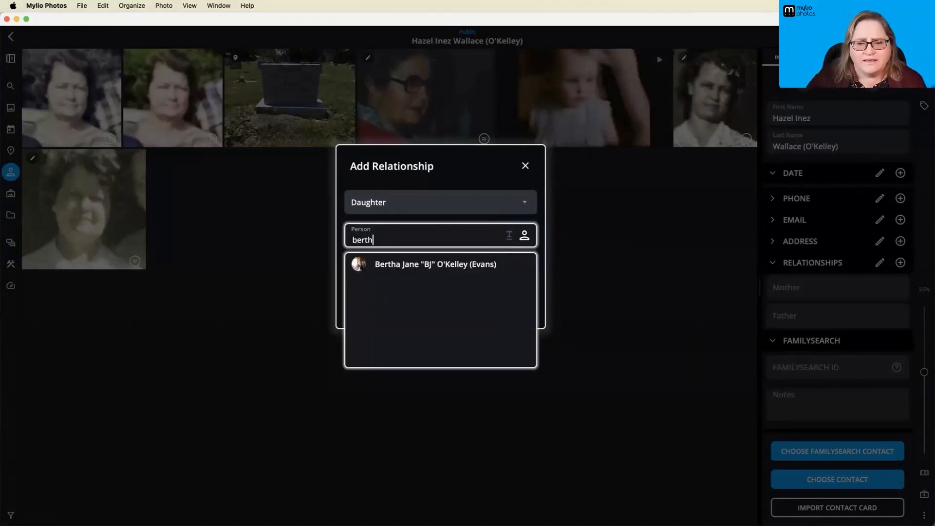
{"action": "left_click", "coordinate": [470, 269]}
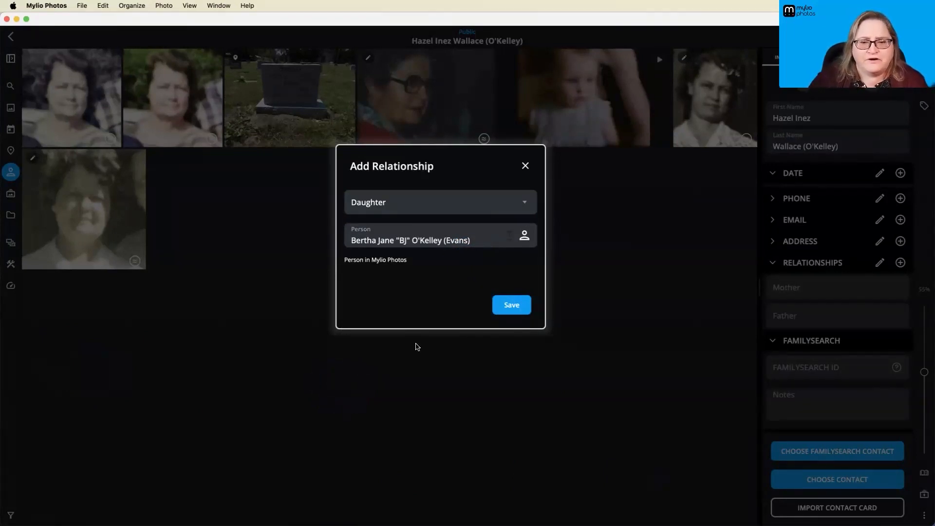
{"action": "left_click", "coordinate": [511, 305]}
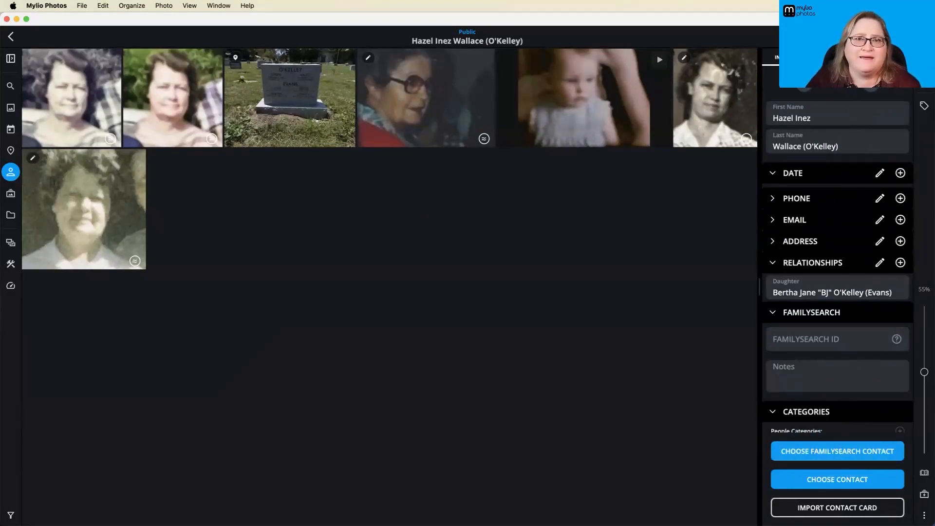
Step: Turn Family History off and on again to compare the contact options offered for the person
{"action": "left_click", "coordinate": [923, 37]}
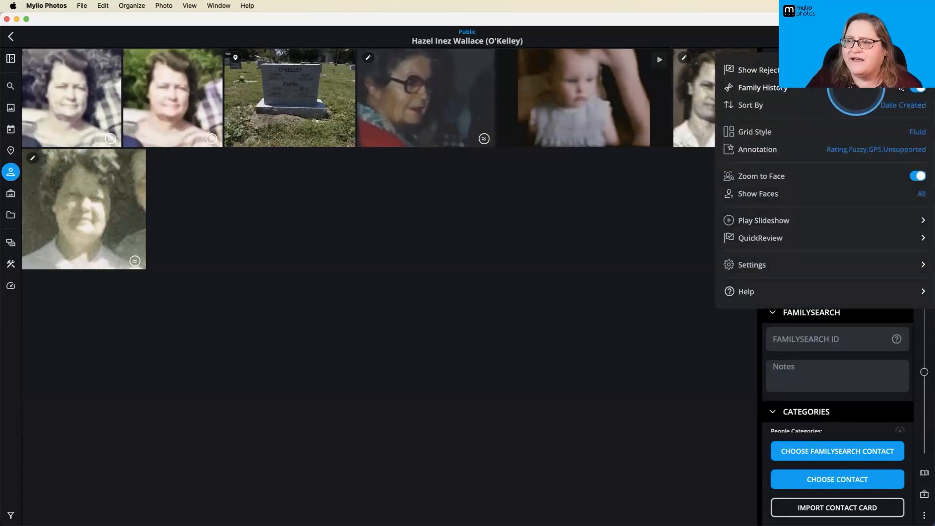
{"action": "left_click", "coordinate": [918, 88]}
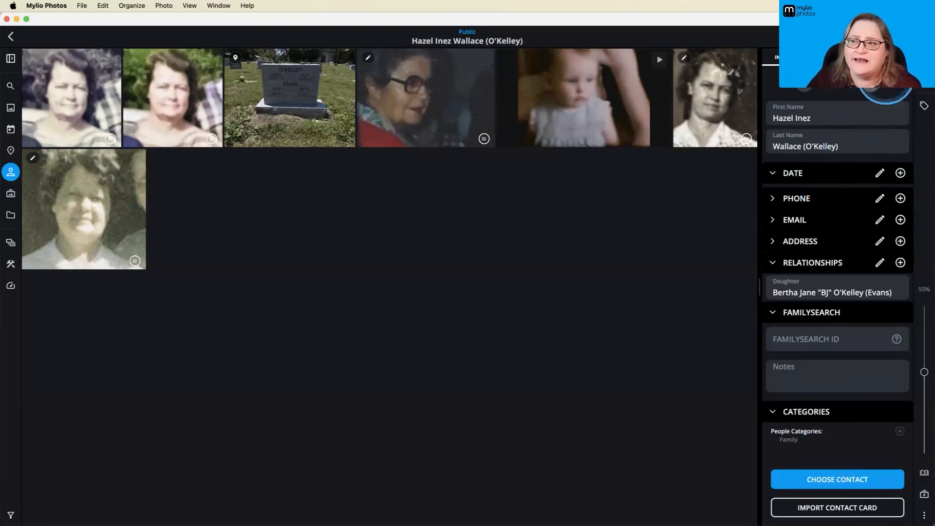
{"action": "left_click", "coordinate": [923, 37]}
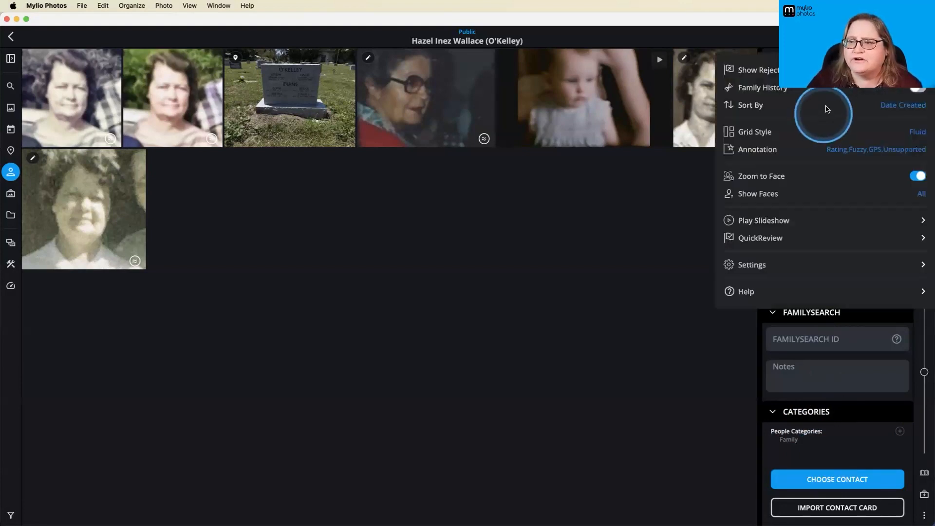
{"action": "left_click", "coordinate": [917, 88]}
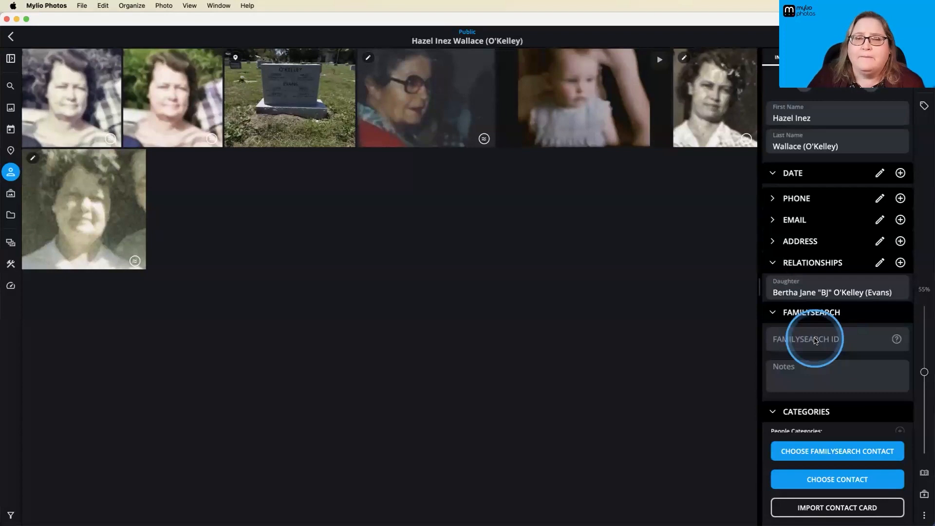
Step: Start choosing a FamilySearch contact for the person and enter the account username in the sign-in form
{"action": "left_click", "coordinate": [811, 450]}
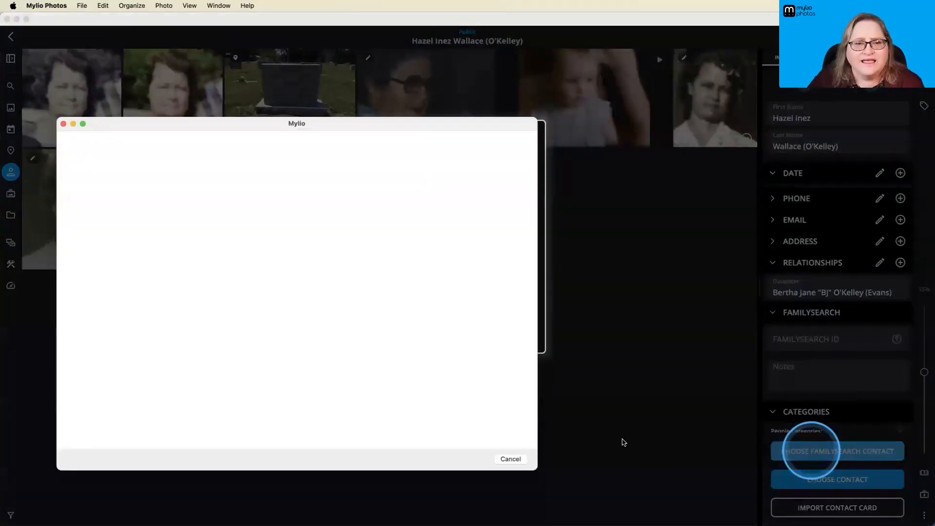
{"action": "left_click", "coordinate": [490, 360]}
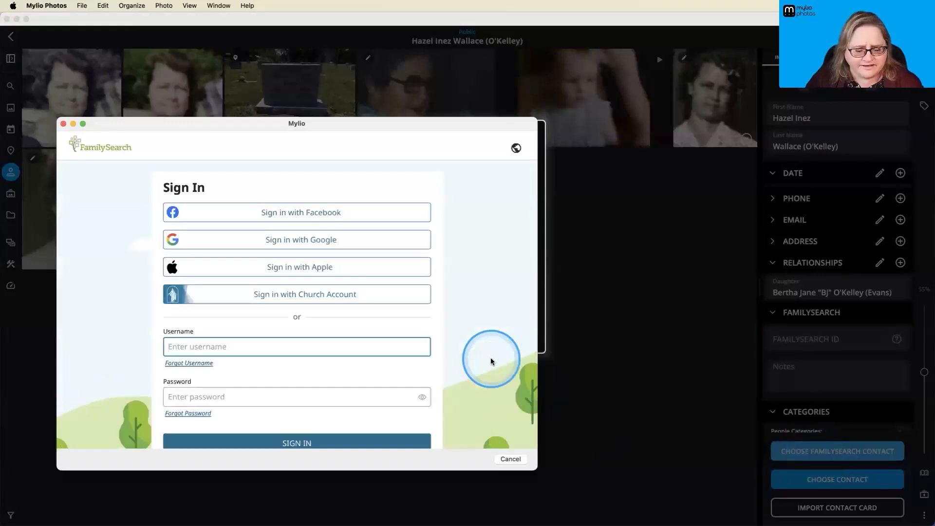
{"action": "type", "text": "anglouise"}
{"action": "key", "text": "Tab"}
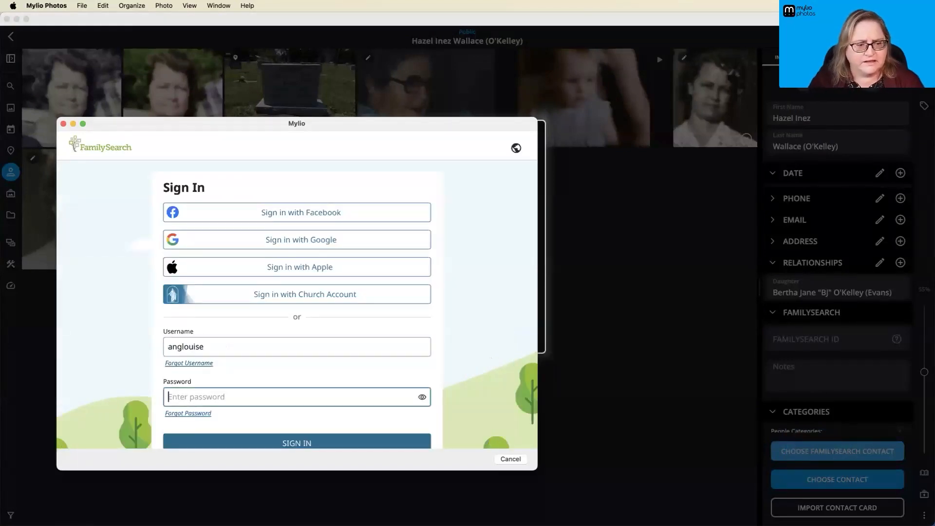
Step: Get the FamilySearch account password from another application, paste it into the password field, and sign in
{"action": "left_click", "coordinate": [516, 352]}
{"action": "key", "text": "super+Tab"}
{"action": "key", "text": "super+Tab"}
{"action": "key", "text": "super+Tab"}
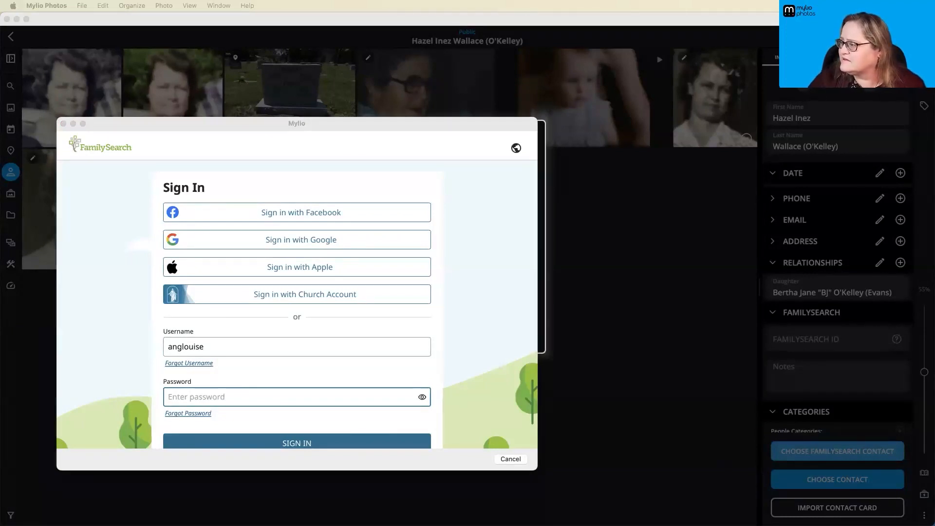
{"action": "left_click", "coordinate": [235, 396]}
{"action": "key", "text": "super+v"}
{"action": "left_click", "coordinate": [292, 442]}
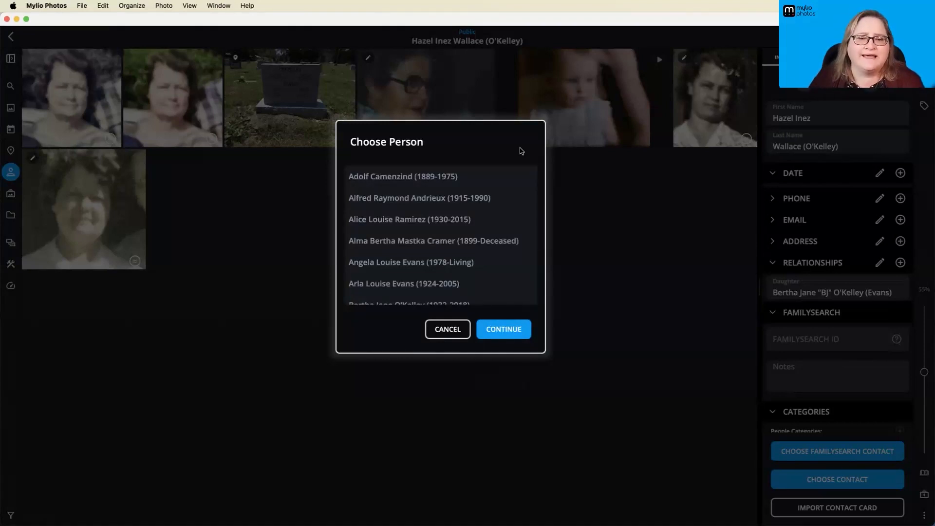
Step: Find the relative's matching entry in the FamilySearch person list and link it to the person
{"action": "left_click", "coordinate": [396, 177]}
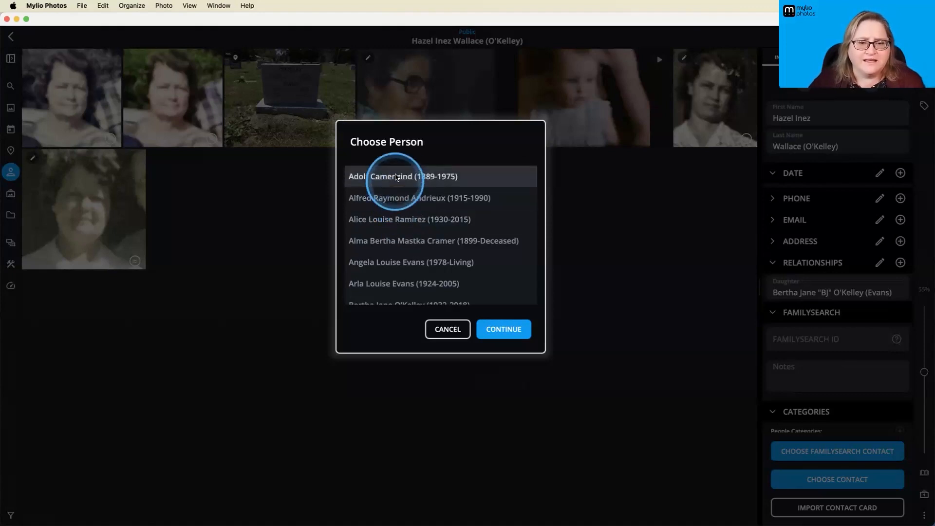
{"action": "left_click", "coordinate": [395, 243]}
{"action": "scroll", "coordinate": [395, 244], "scroll_direction": "down", "scroll_amount": 10}
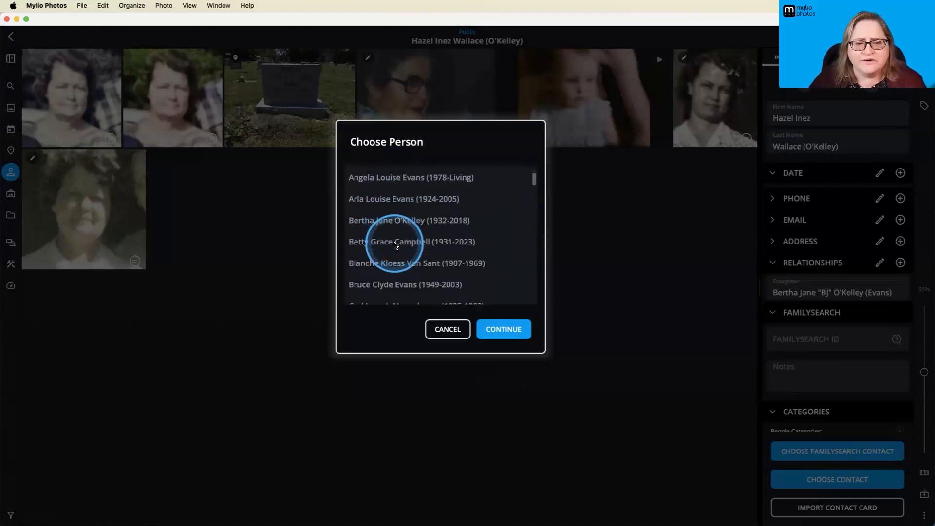
{"action": "scroll", "coordinate": [396, 244], "scroll_direction": "down", "scroll_amount": 15}
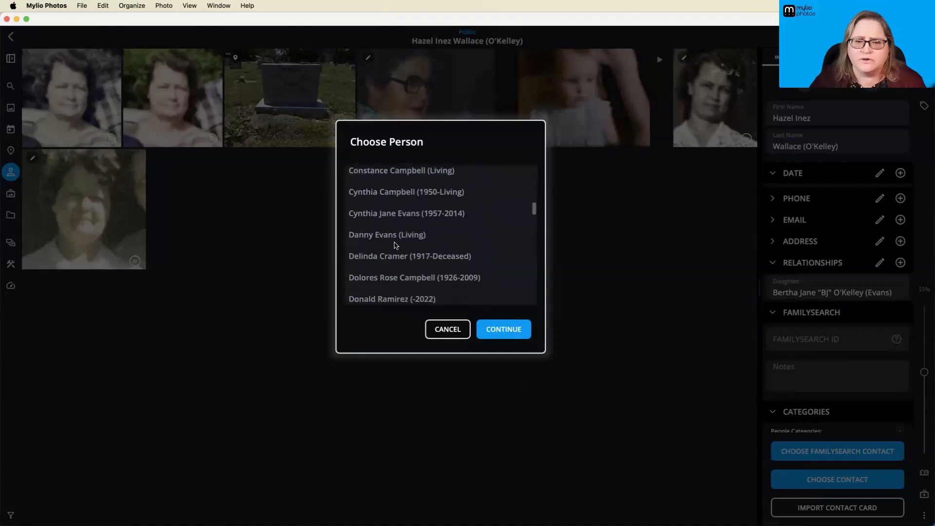
{"action": "scroll", "coordinate": [395, 244], "scroll_direction": "down", "scroll_amount": 10}
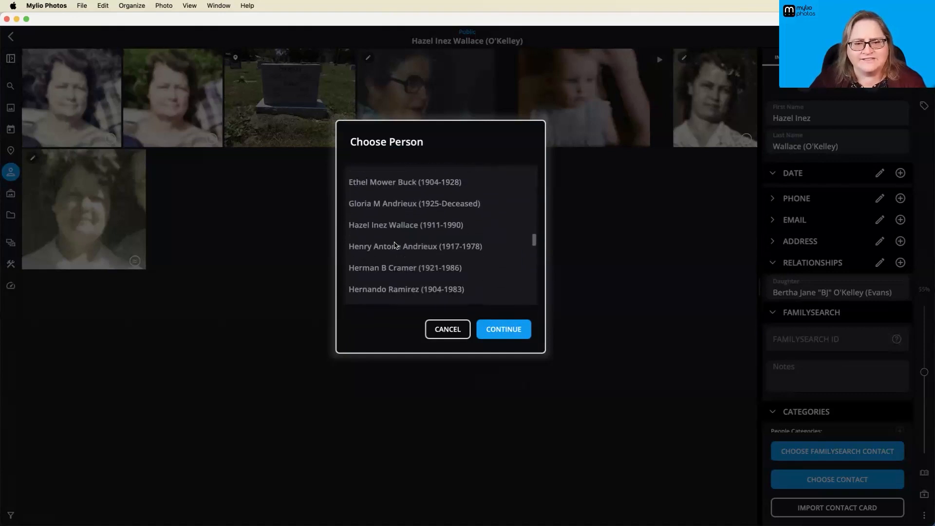
{"action": "left_click", "coordinate": [366, 202]}
{"action": "left_click", "coordinate": [365, 186]}
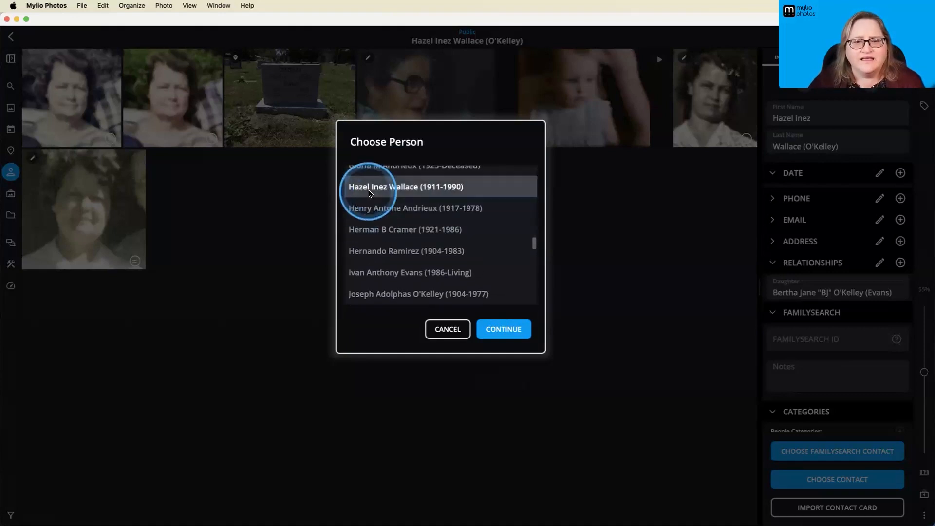
{"action": "left_click", "coordinate": [501, 329]}
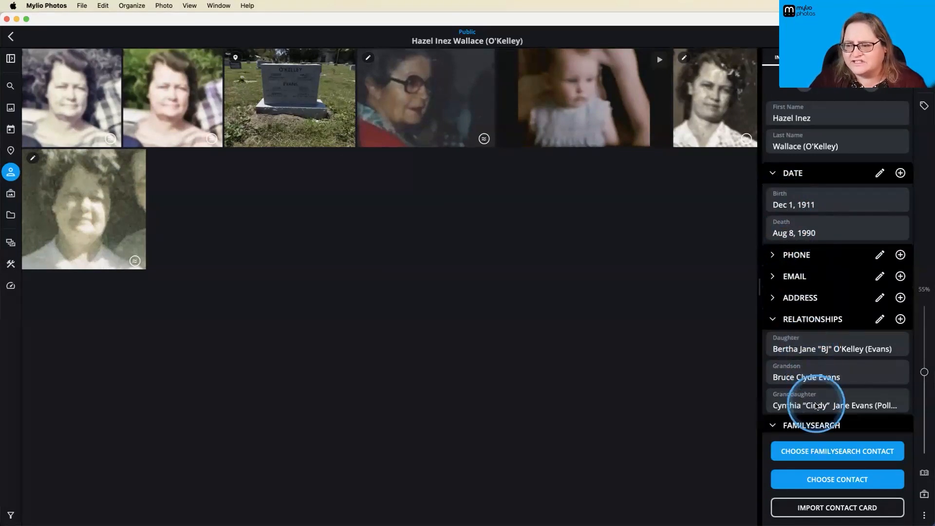
Step: Review the dates, relationships and FamilySearch ID in the person's details
{"action": "scroll", "coordinate": [797, 381], "scroll_direction": "down", "scroll_amount": 1}
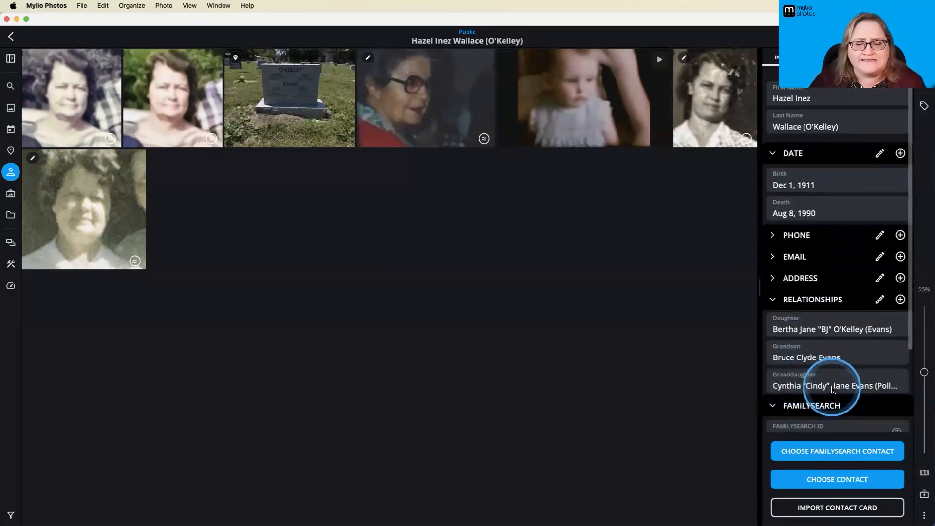
{"action": "scroll", "coordinate": [833, 392], "scroll_direction": "down", "scroll_amount": 1}
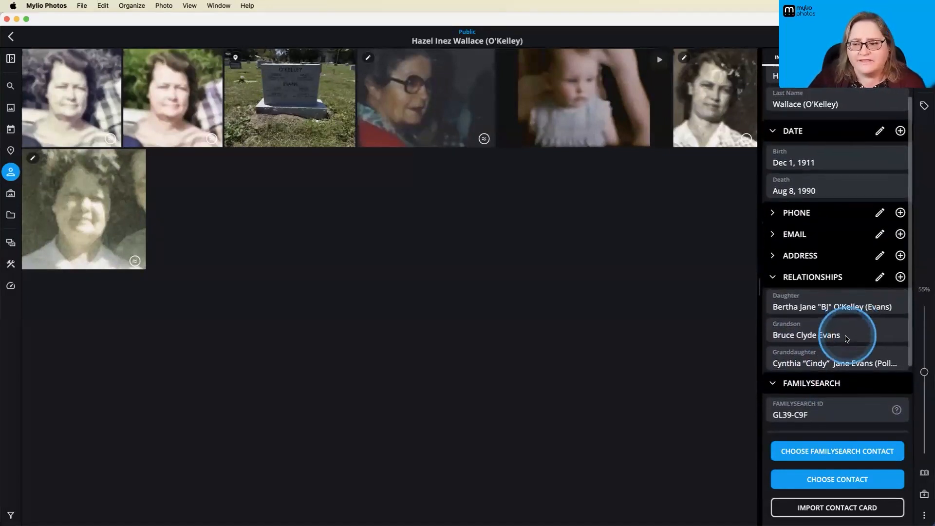
{"action": "scroll", "coordinate": [848, 336], "scroll_direction": "down", "scroll_amount": 2}
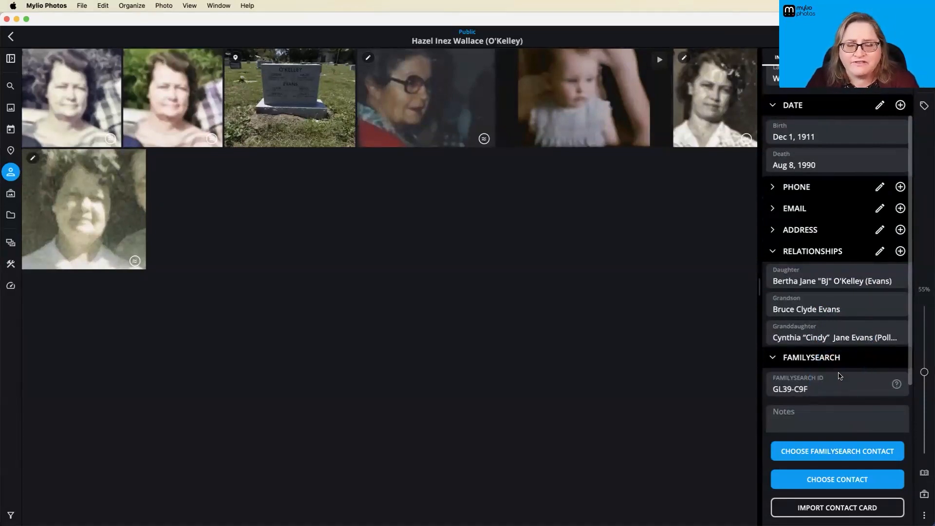
{"action": "left_click", "coordinate": [814, 453]}
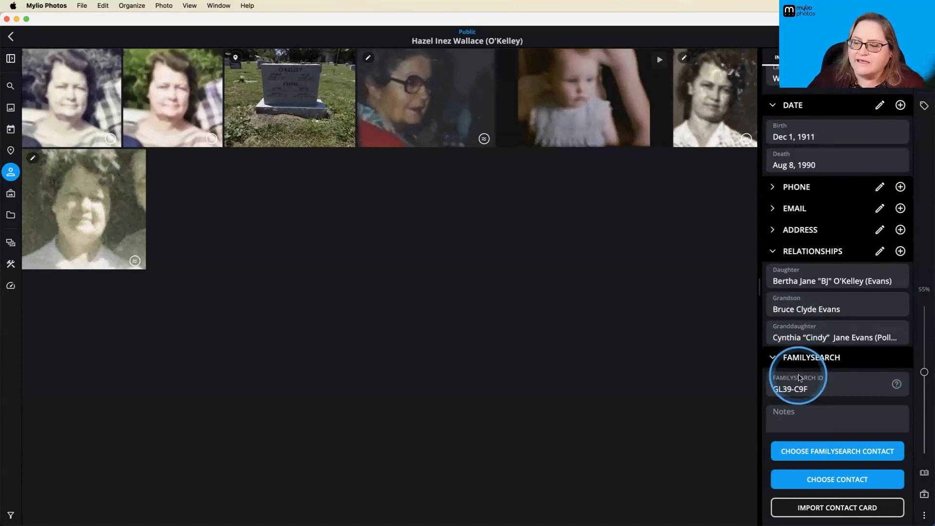
{"action": "scroll", "coordinate": [813, 393], "scroll_direction": "down", "scroll_amount": 2}
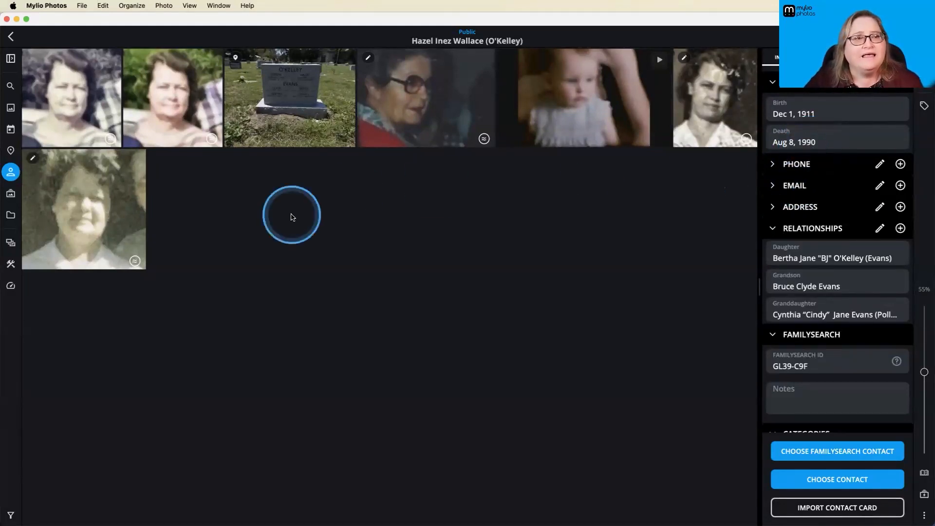
Step: Leave the person's photos, search the library for "macallan", and select the cat's entry among the people found
{"action": "left_click", "coordinate": [12, 37]}
{"action": "left_click", "coordinate": [11, 85]}
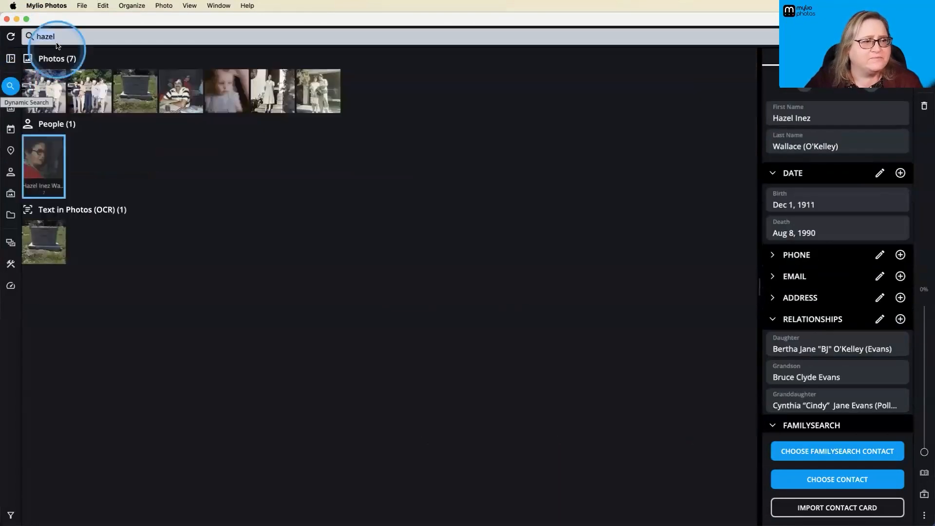
{"action": "type", "text": "mad"}
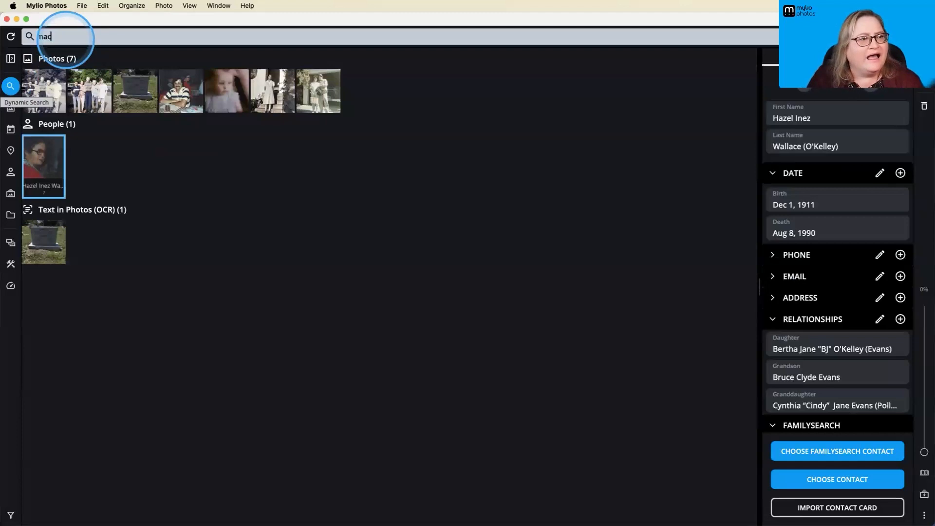
{"action": "key", "text": "BackSpace"}
{"action": "type", "text": "c"}
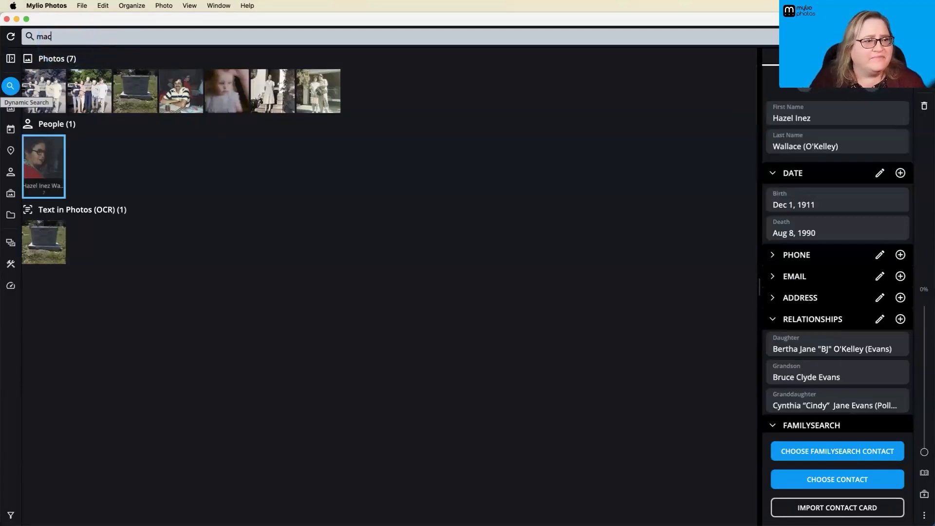
{"action": "type", "text": "allan"}
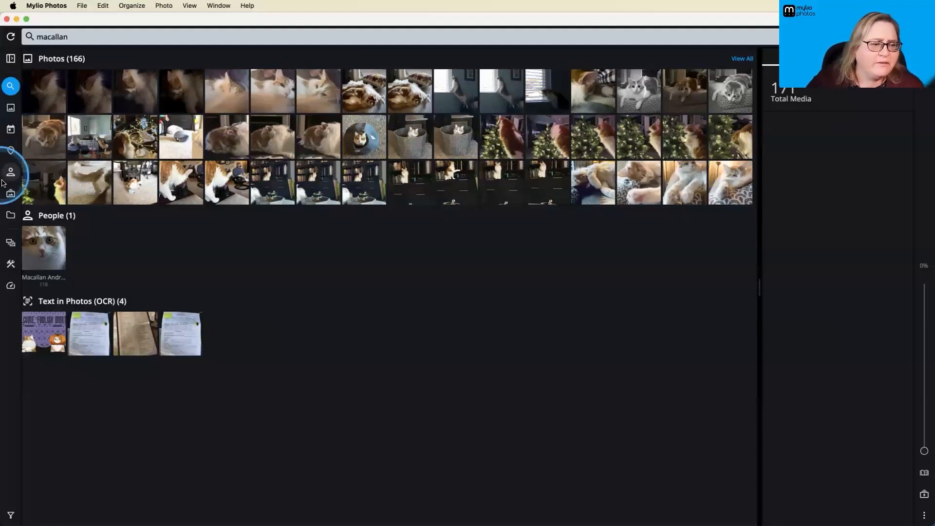
{"action": "left_click", "coordinate": [52, 252]}
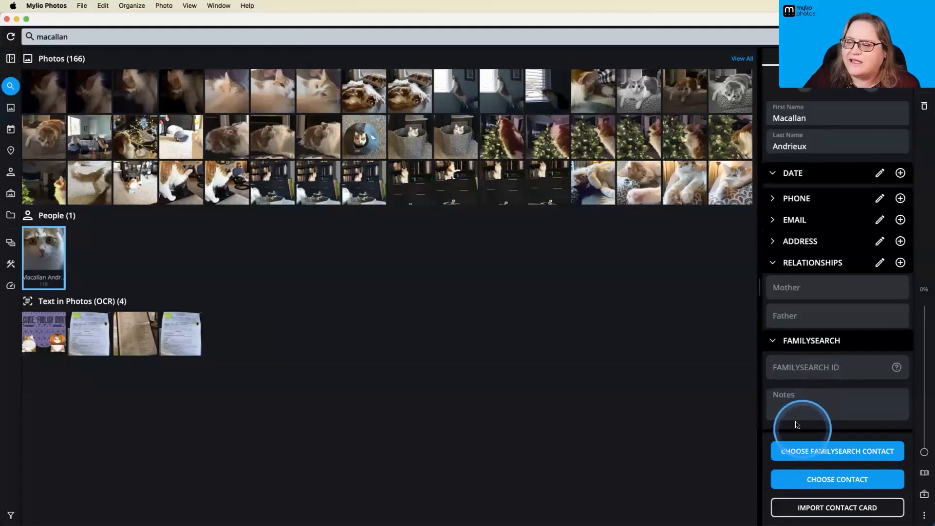
Step: Link the cat to its matching system contact by searching contacts for "mac", and expand its phone and email details
{"action": "left_click", "coordinate": [798, 478]}
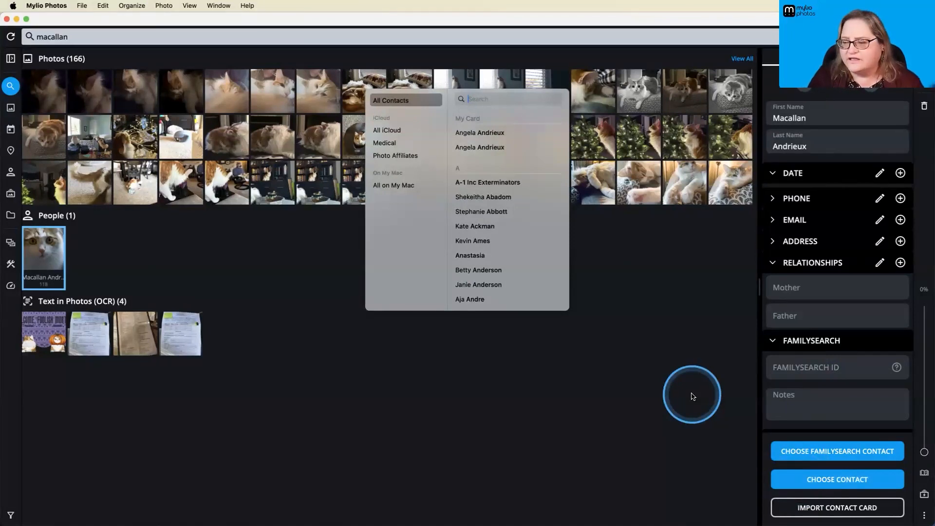
{"action": "type", "text": "mac"}
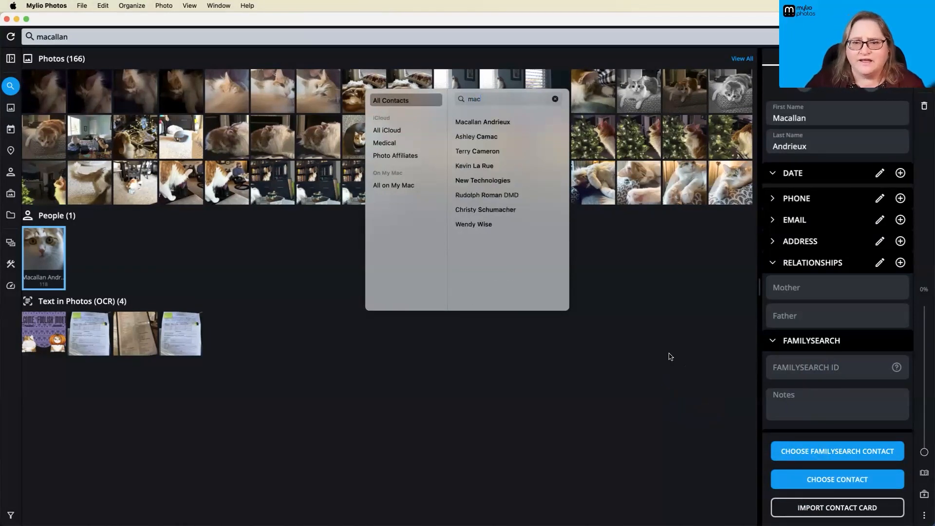
{"action": "left_click", "coordinate": [484, 122]}
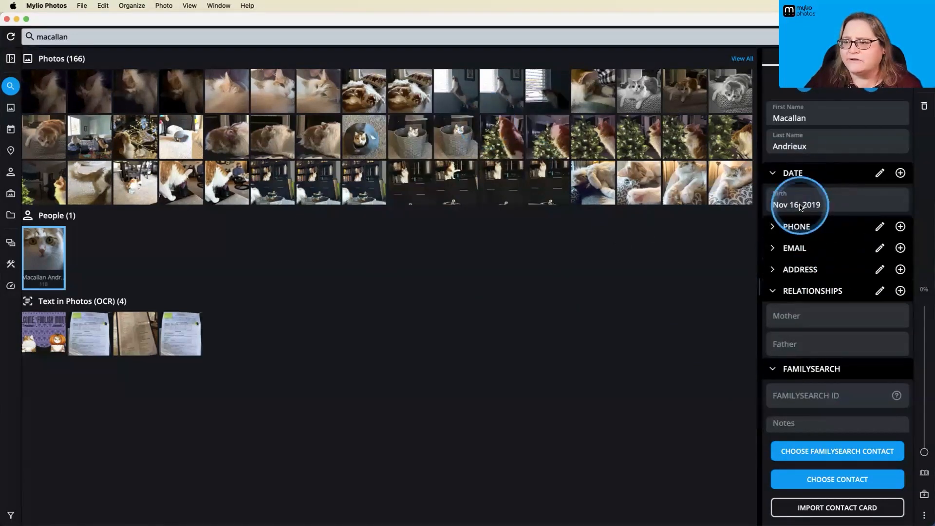
{"action": "left_click", "coordinate": [777, 227]}
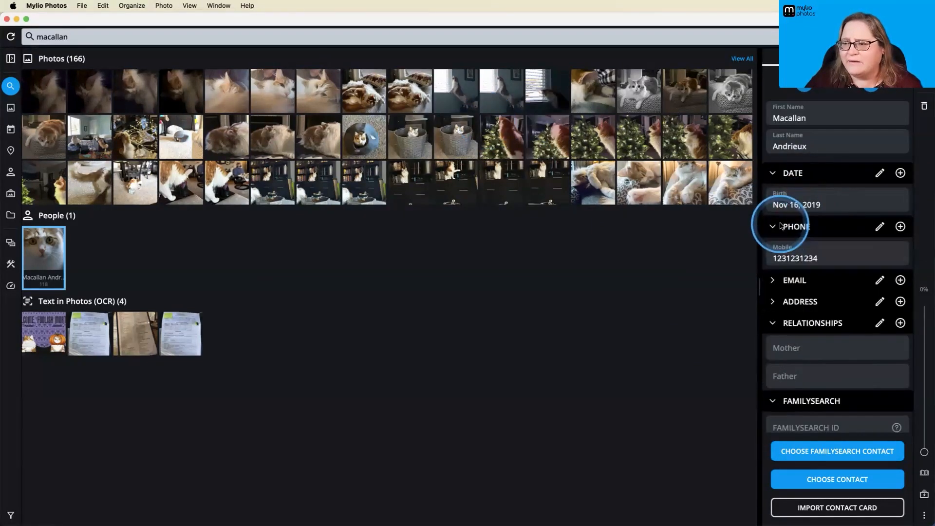
{"action": "left_click", "coordinate": [777, 281]}
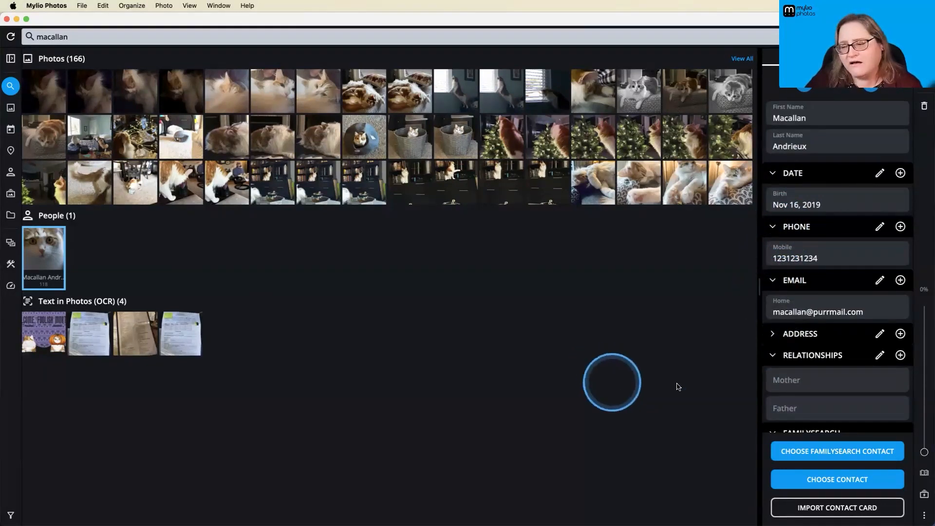
Step: Add a Mother relationship for the cat, link it to the existing Glenlivet entry, and save it
{"action": "scroll", "coordinate": [801, 331], "scroll_direction": "down", "scroll_amount": 2}
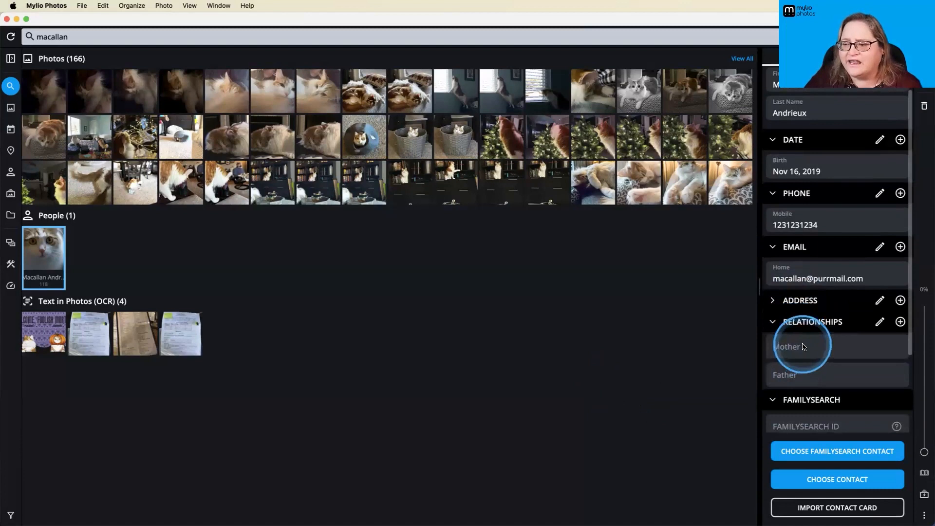
{"action": "left_click", "coordinate": [899, 322]}
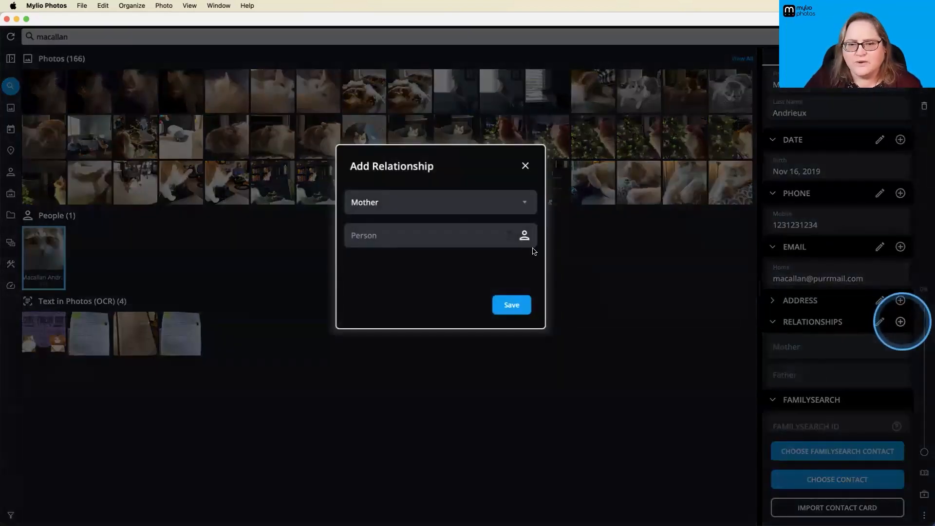
{"action": "left_click", "coordinate": [421, 239]}
{"action": "type", "text": "glen"}
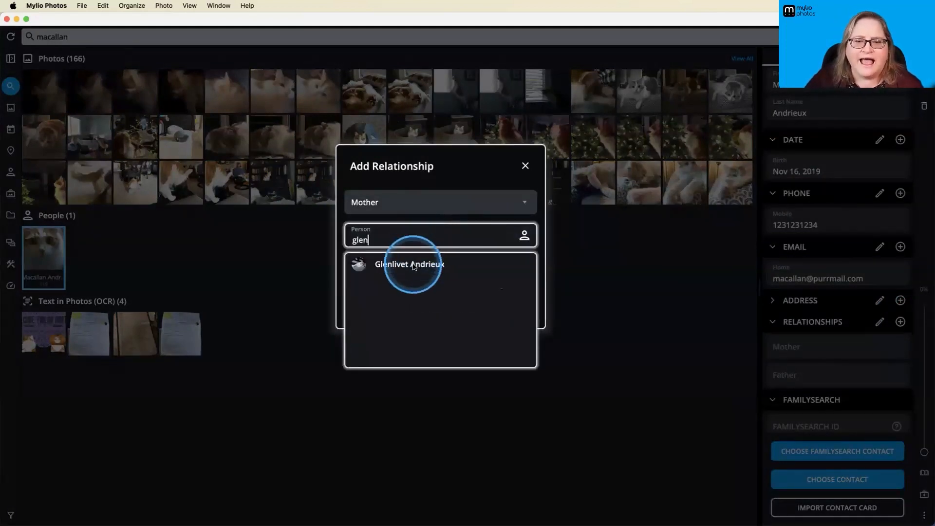
{"action": "left_click", "coordinate": [413, 265]}
{"action": "left_click", "coordinate": [503, 303]}
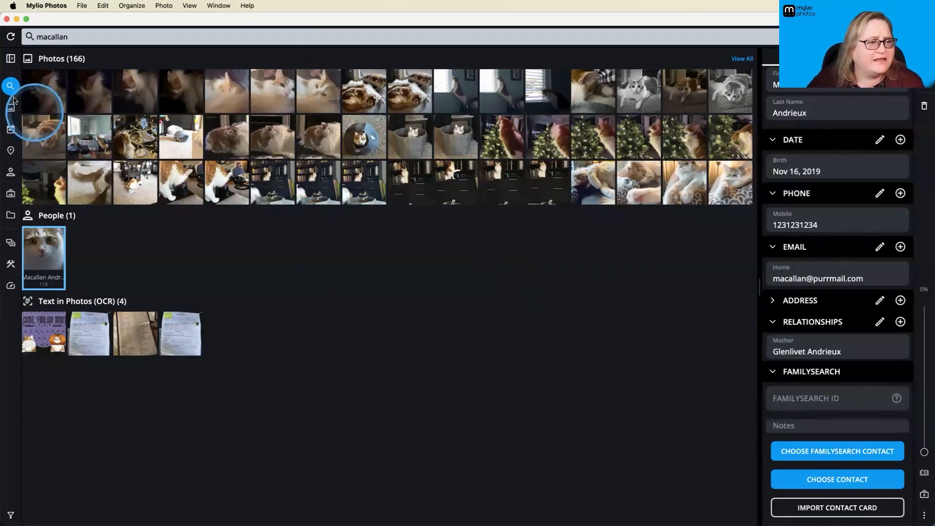
Step: Search the library by a person's first name and select a selfie of two people in caps from the photo results
{"action": "double_click", "coordinate": [61, 38]}
{"action": "type", "text": "cat"}
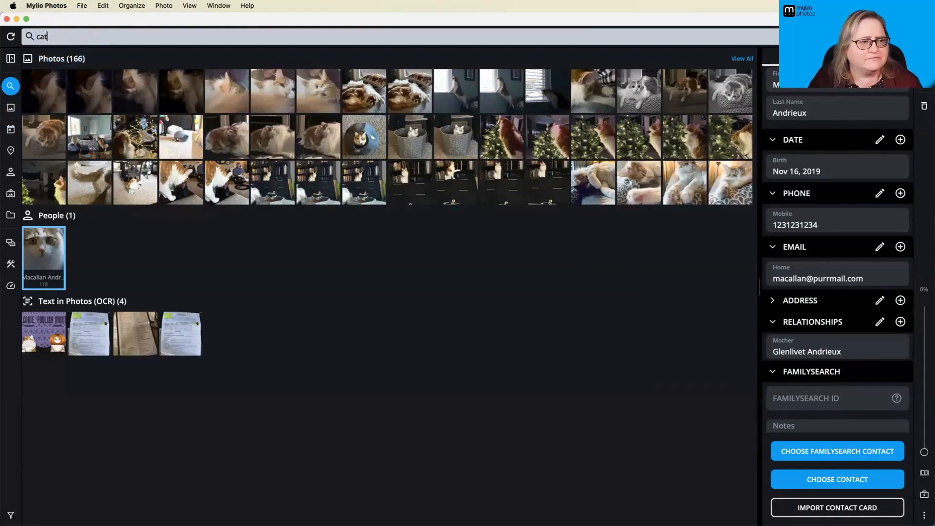
{"action": "type", "text": "herine"}
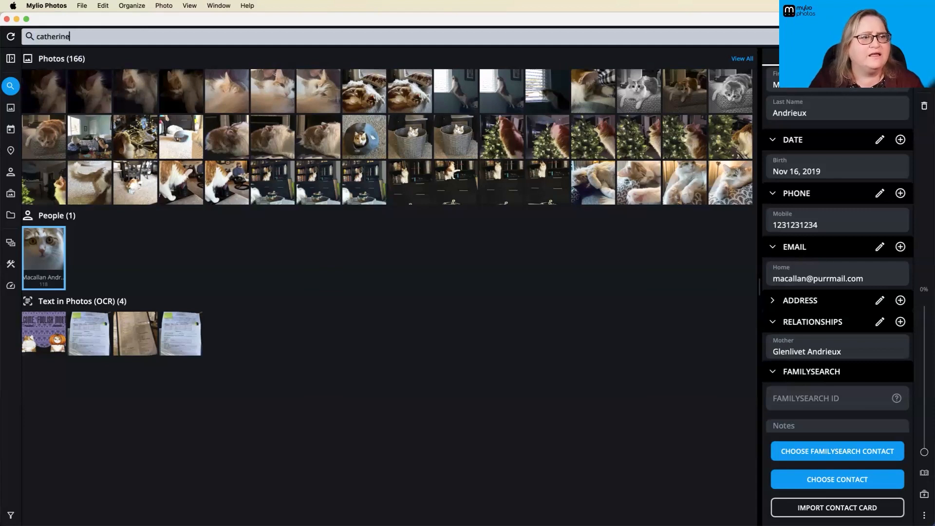
{"action": "key", "text": "Return"}
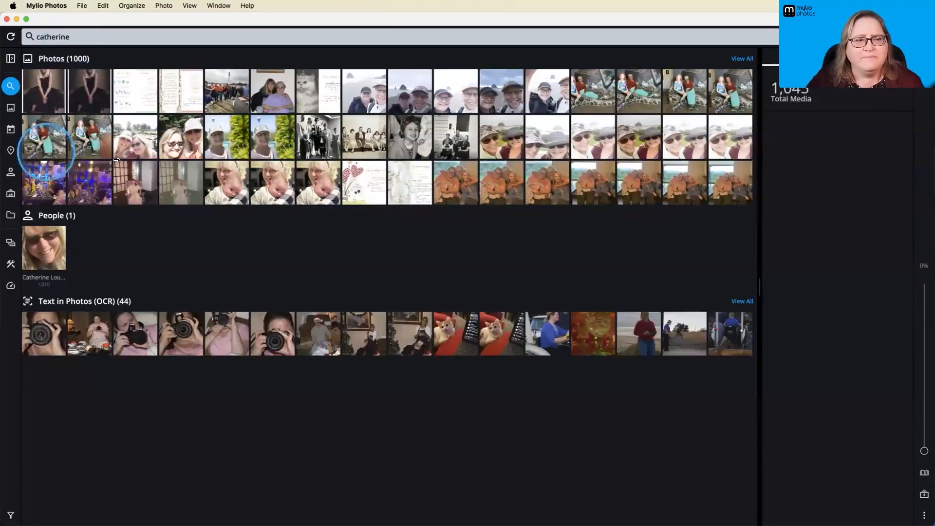
{"action": "left_click", "coordinate": [256, 218]}
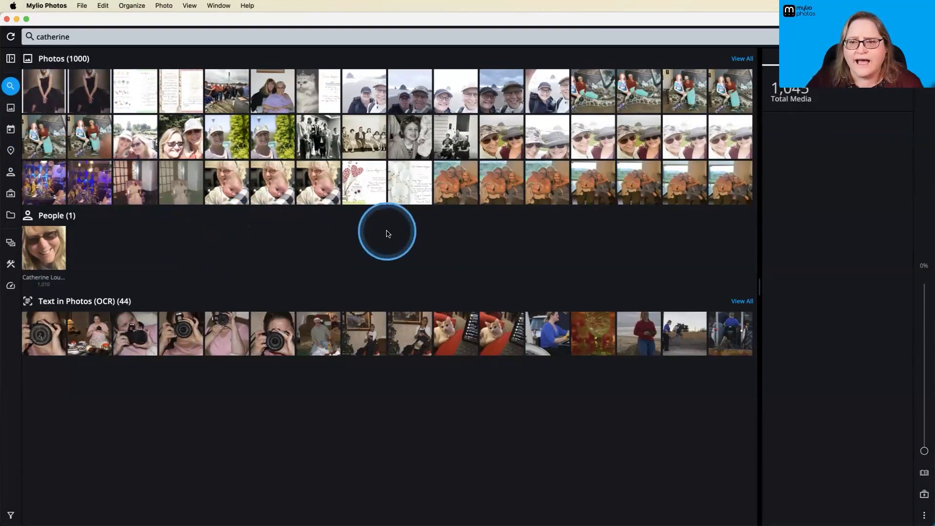
{"action": "left_click", "coordinate": [506, 145]}
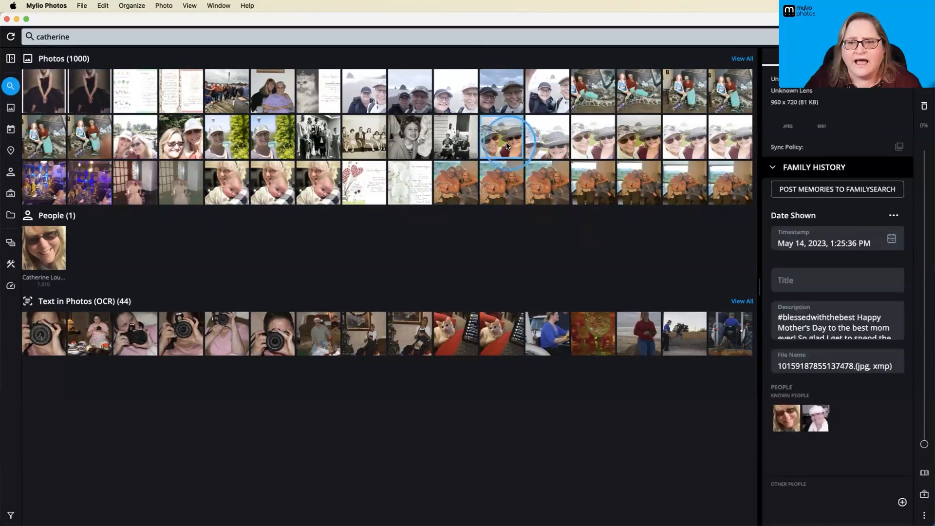
Step: Open the selfie full size and view the message and email options for its known people in PhotoExplorer
{"action": "double_click", "coordinate": [506, 146]}
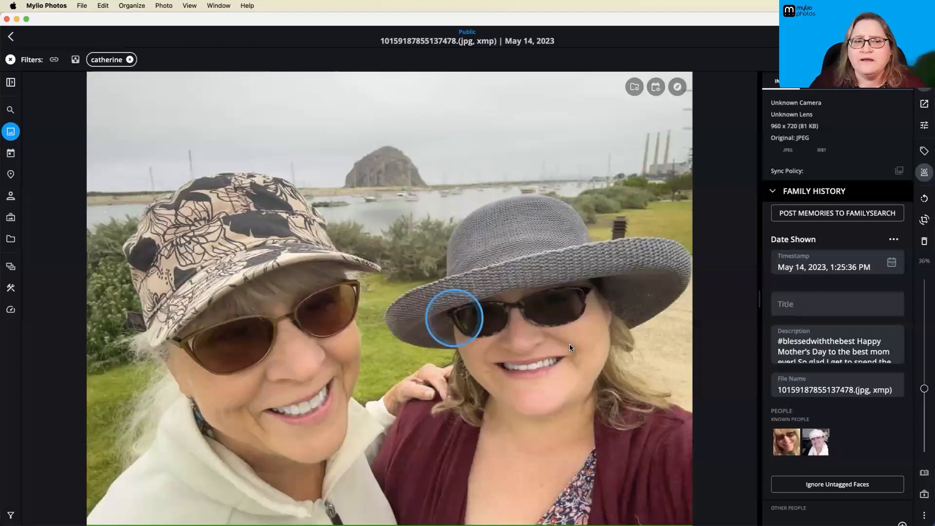
{"action": "left_click", "coordinate": [675, 90]}
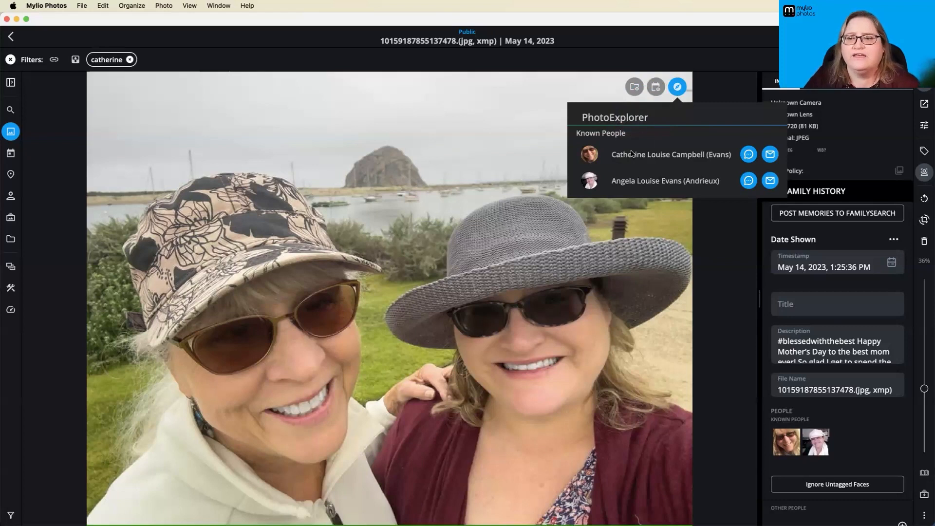
{"action": "left_click", "coordinate": [748, 154]}
{"action": "left_click", "coordinate": [768, 155]}
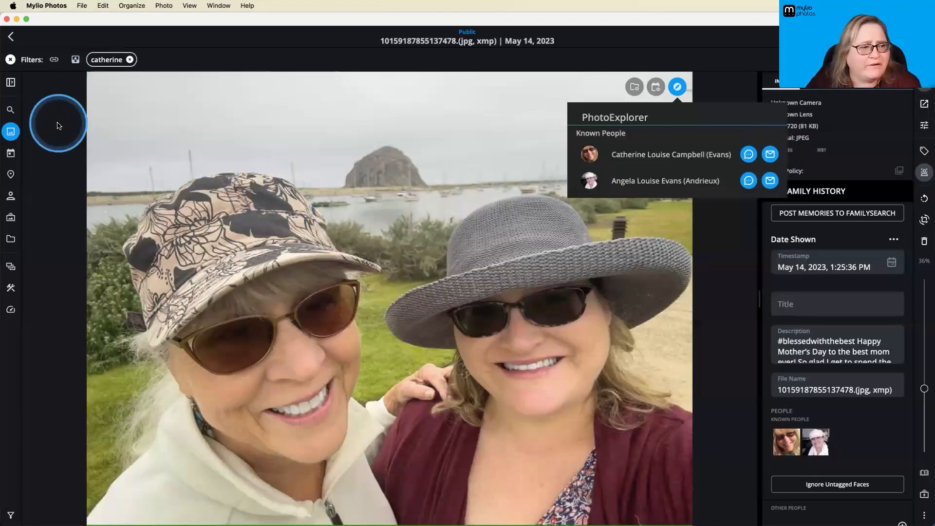
Step: Return to the People view, find the entry of the cat Macallan, and open its photos
{"action": "left_click", "coordinate": [11, 199]}
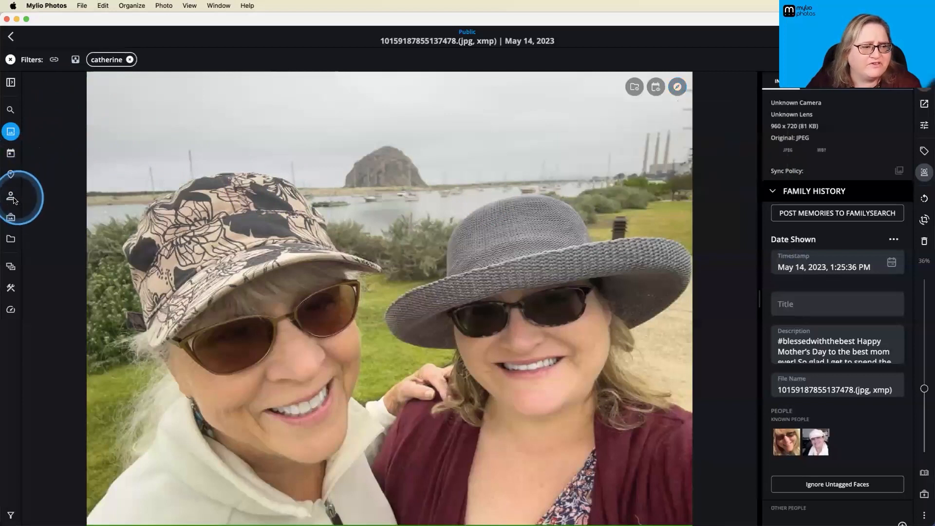
{"action": "left_click", "coordinate": [10, 197]}
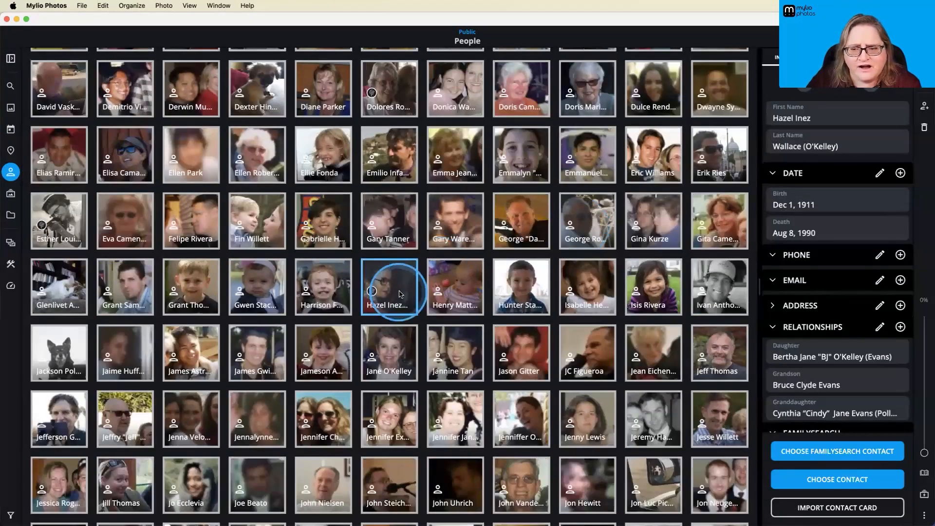
{"action": "scroll", "coordinate": [865, 157], "scroll_direction": "up", "scroll_amount": 1}
{"action": "scroll", "coordinate": [842, 131], "scroll_direction": "down", "scroll_amount": 1}
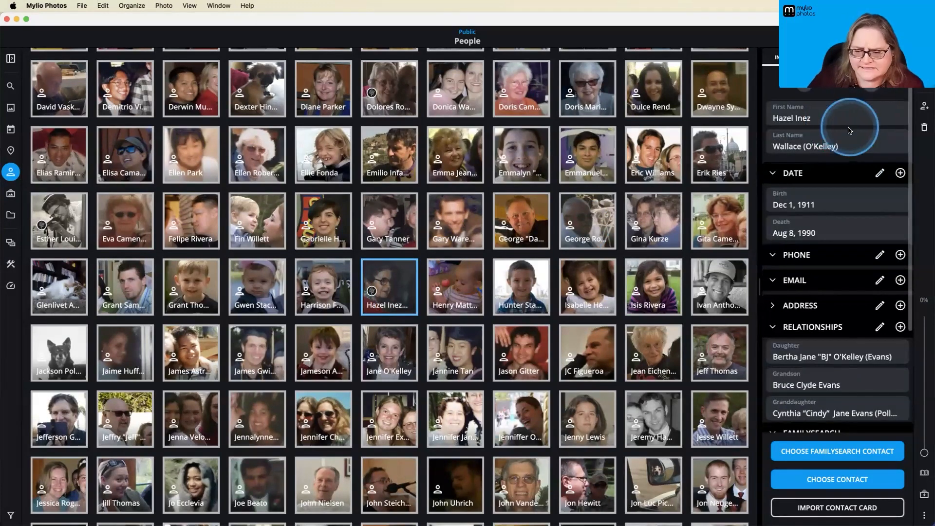
{"action": "scroll", "coordinate": [454, 389], "scroll_direction": "down", "scroll_amount": 1}
{"action": "scroll", "coordinate": [454, 389], "scroll_direction": "down", "scroll_amount": 9}
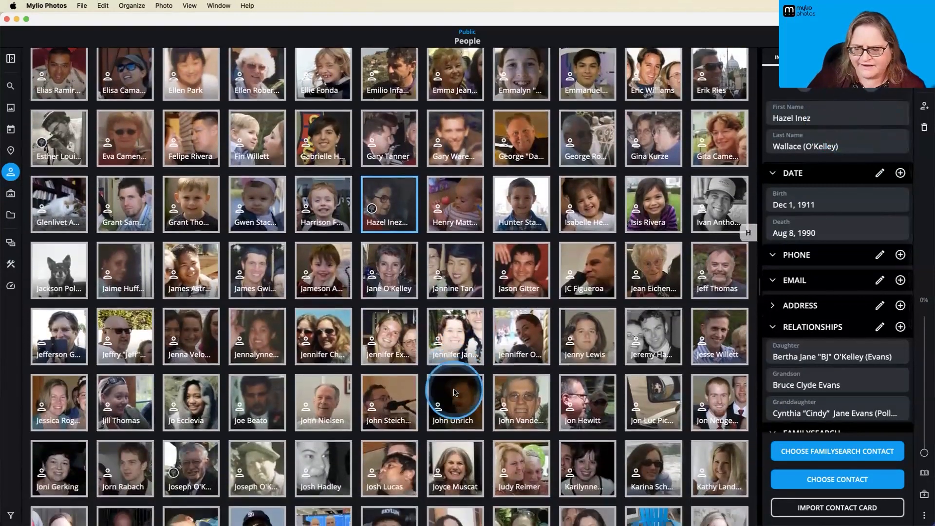
{"action": "scroll", "coordinate": [453, 392], "scroll_direction": "down", "scroll_amount": 4}
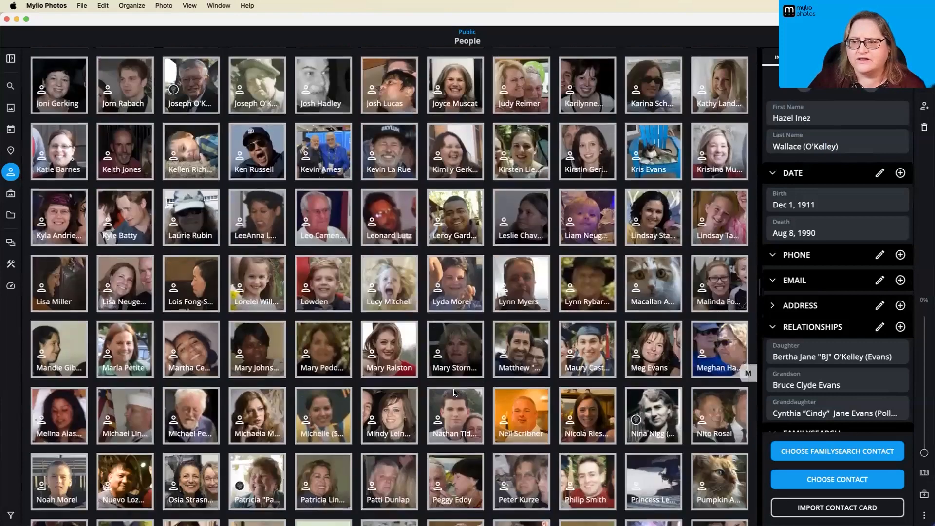
{"action": "left_click", "coordinate": [454, 291]}
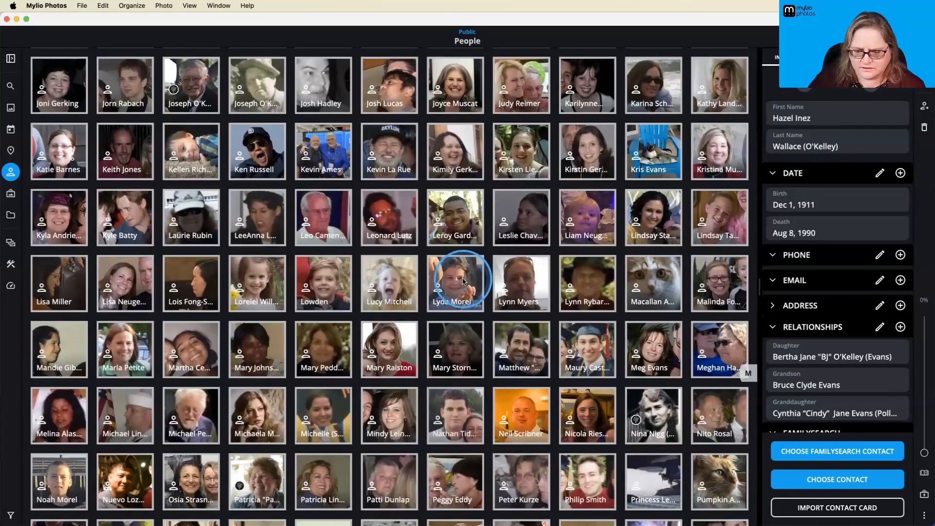
{"action": "scroll", "coordinate": [455, 290], "scroll_direction": "down", "scroll_amount": 6}
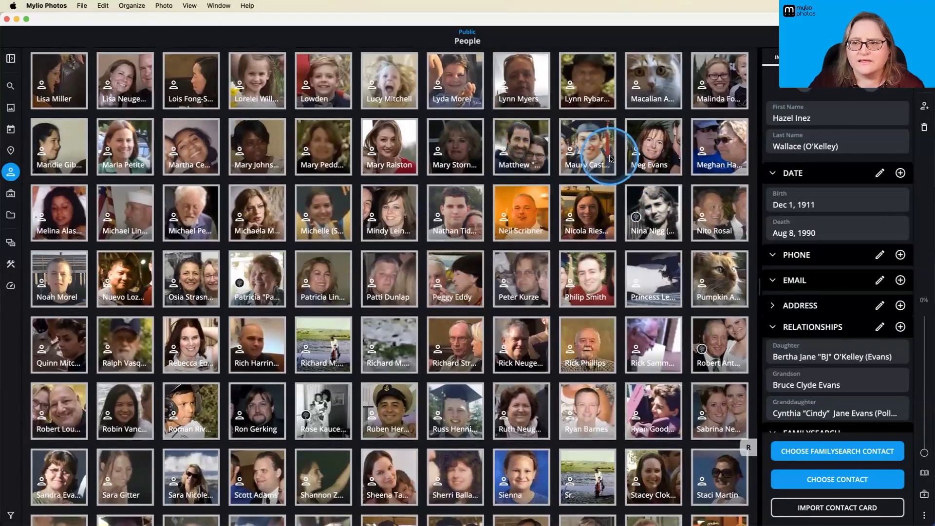
{"action": "left_click", "coordinate": [651, 92]}
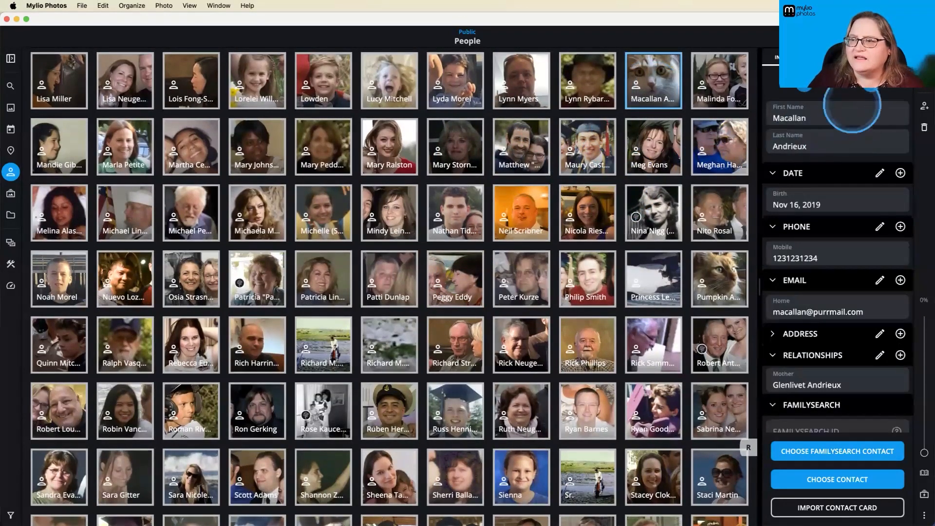
{"action": "double_click", "coordinate": [667, 87]}
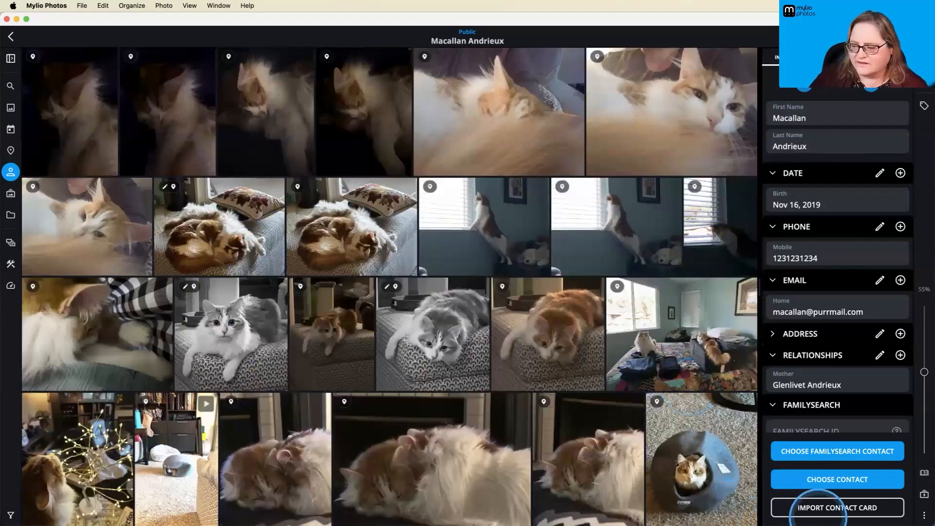
Step: Show the cat's email contact option and review its contact details down to the FamilySearch section
{"action": "left_click", "coordinate": [924, 514]}
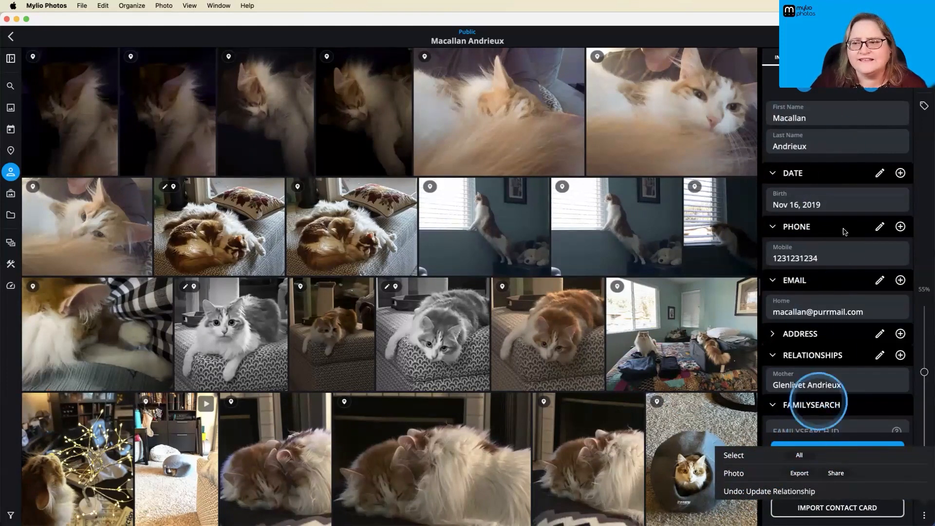
{"action": "left_click", "coordinate": [834, 89]}
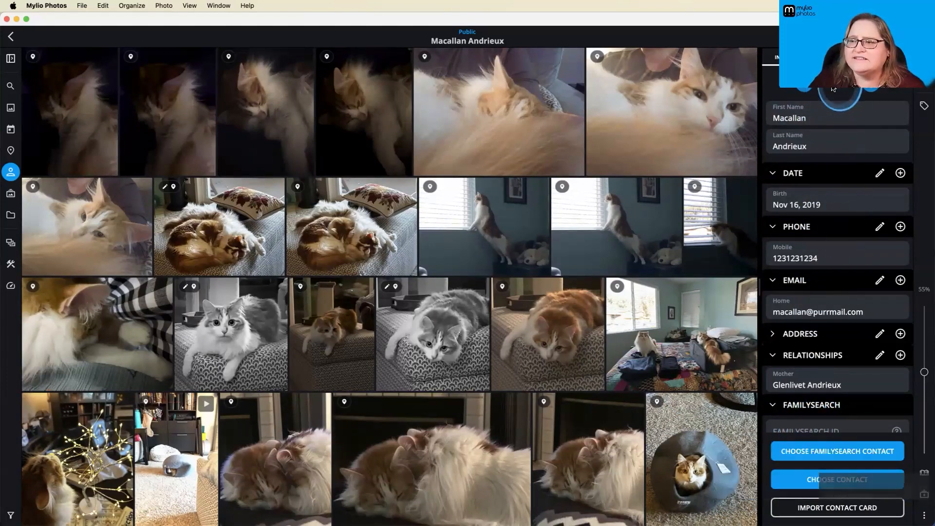
{"action": "left_click", "coordinate": [805, 88]}
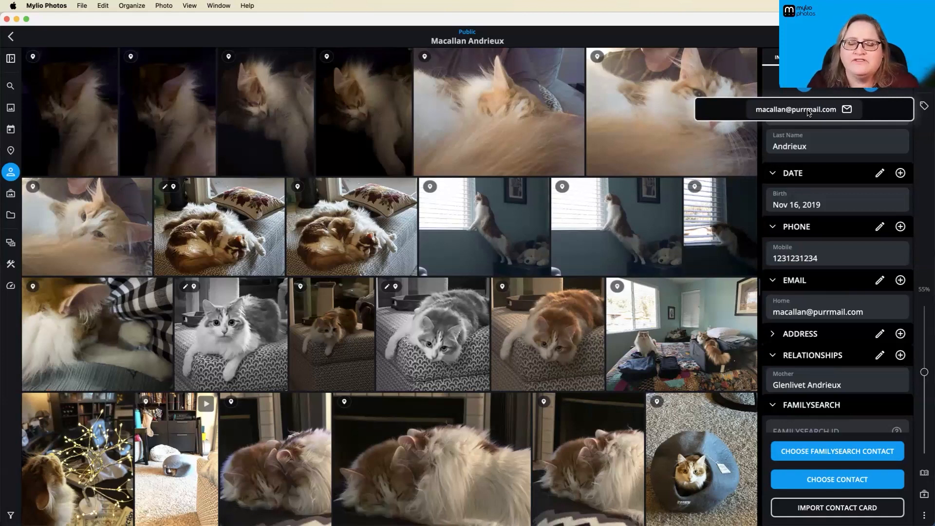
{"action": "left_click", "coordinate": [806, 108]}
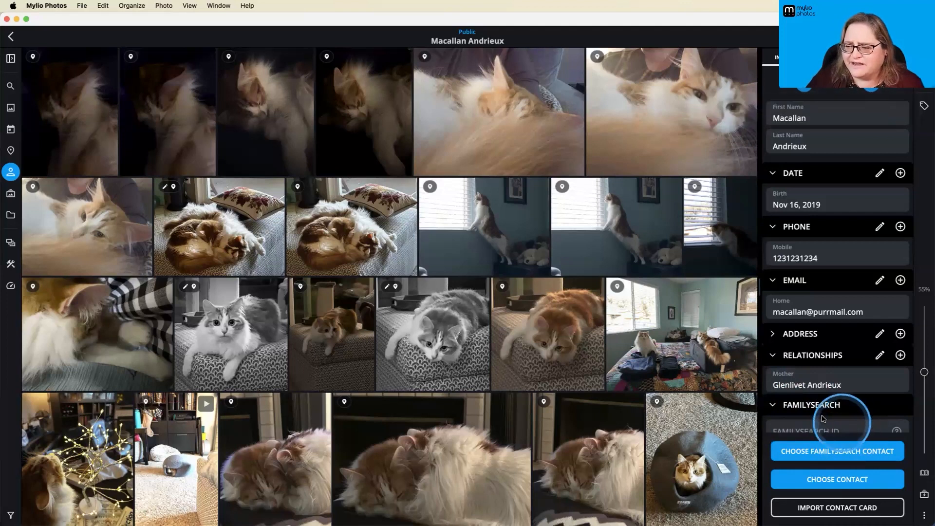
{"action": "scroll", "coordinate": [827, 423], "scroll_direction": "down", "scroll_amount": 1}
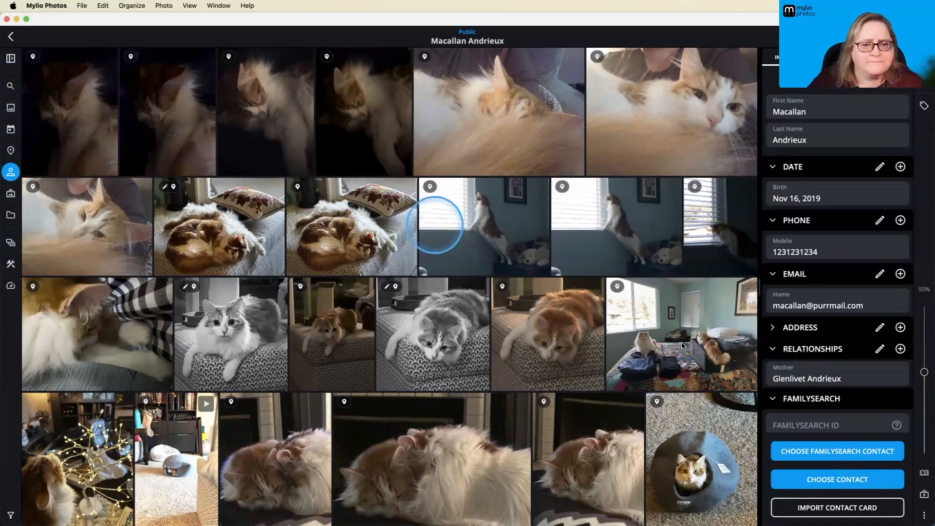
Step: Return to all people, select the FamilySearch-linked woman in glasses among the H entries, and review her relationships and categories
{"action": "scroll", "coordinate": [645, 334], "scroll_direction": "up", "scroll_amount": 2}
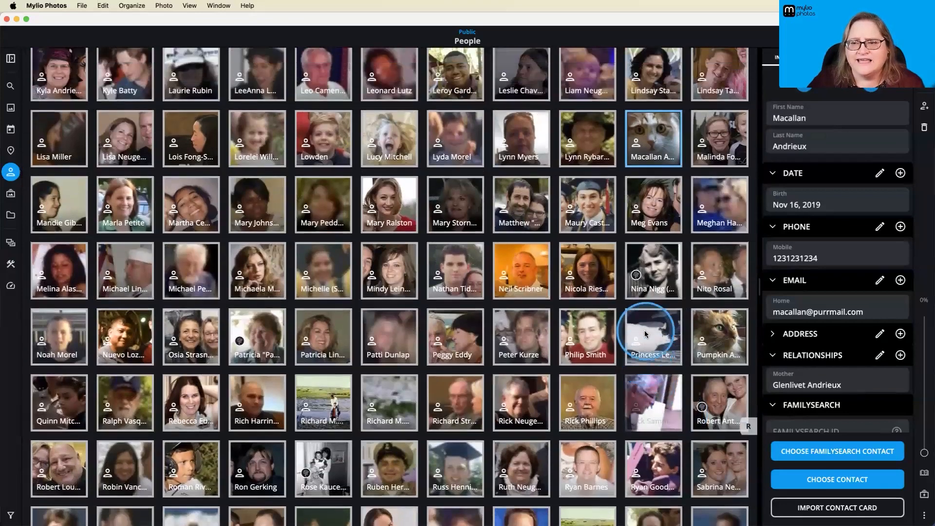
{"action": "scroll", "coordinate": [644, 334], "scroll_direction": "up", "scroll_amount": 8}
{"action": "scroll", "coordinate": [645, 333], "scroll_direction": "up", "scroll_amount": 6}
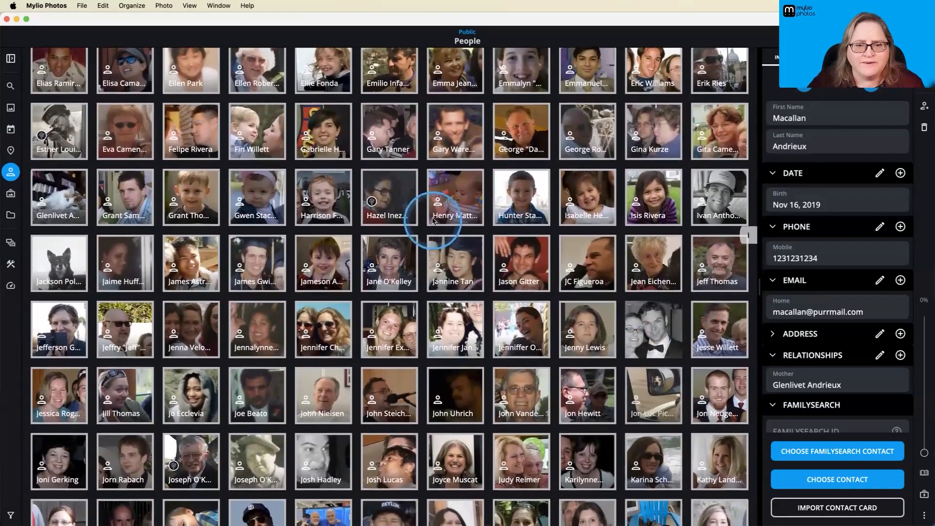
{"action": "left_click", "coordinate": [413, 199]}
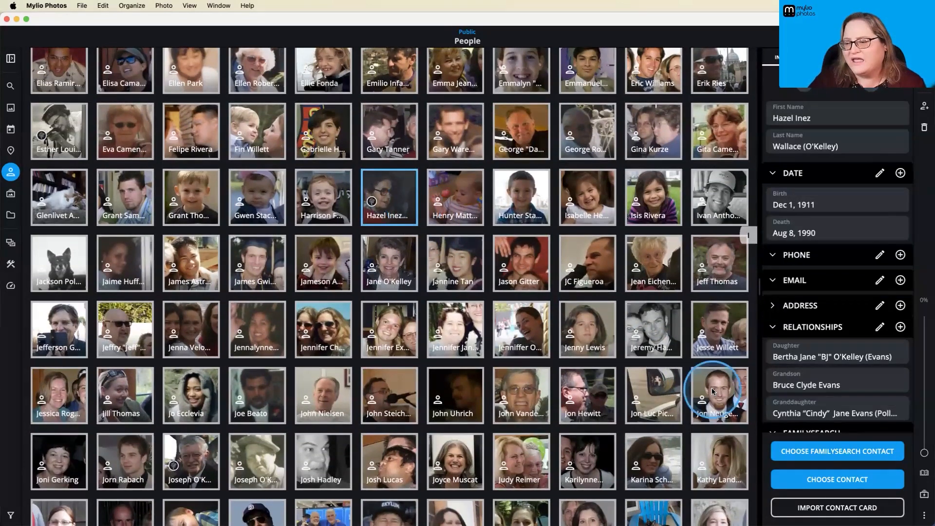
{"action": "scroll", "coordinate": [832, 382], "scroll_direction": "down", "scroll_amount": 4}
{"action": "scroll", "coordinate": [831, 382], "scroll_direction": "up", "scroll_amount": 1}
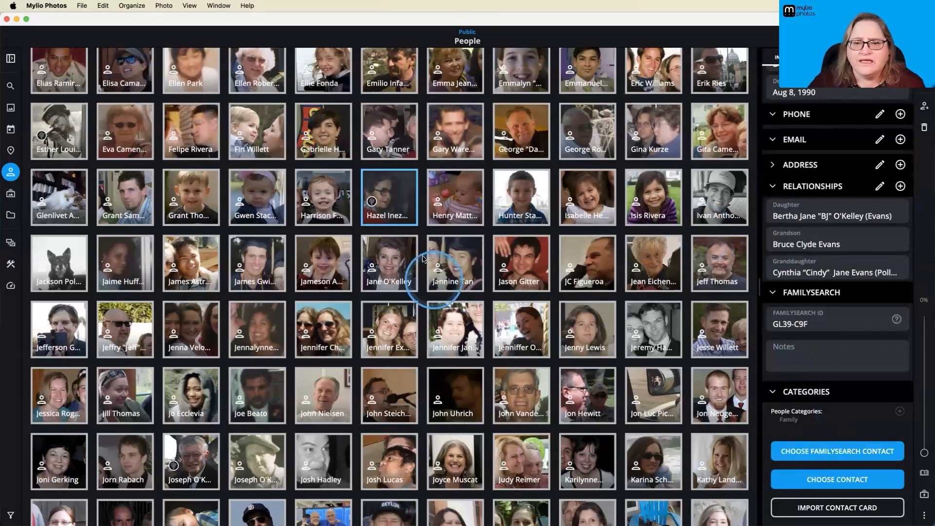
Step: Open the woman's photos, view the undated group photo Photo11-1, and examine its Family History people and place fields
{"action": "double_click", "coordinate": [396, 201]}
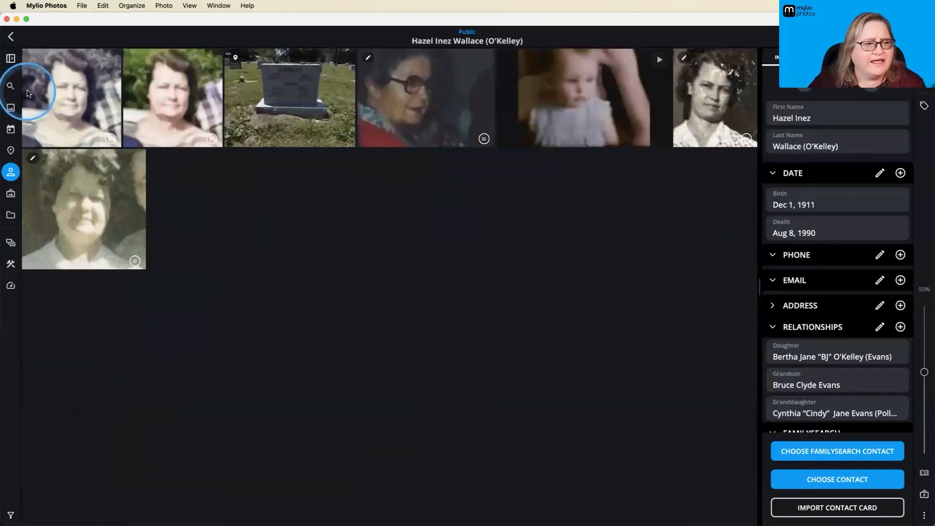
{"action": "double_click", "coordinate": [71, 90]}
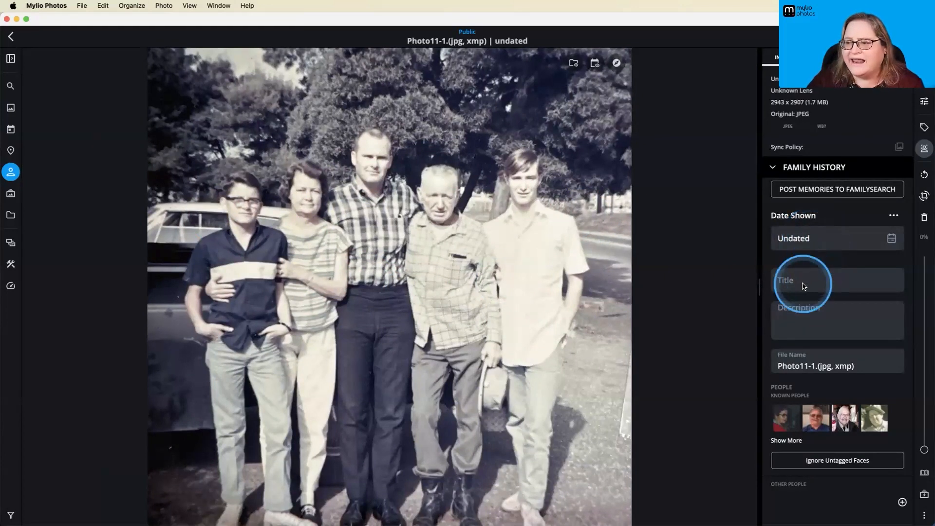
{"action": "scroll", "coordinate": [820, 348], "scroll_direction": "down", "scroll_amount": 2}
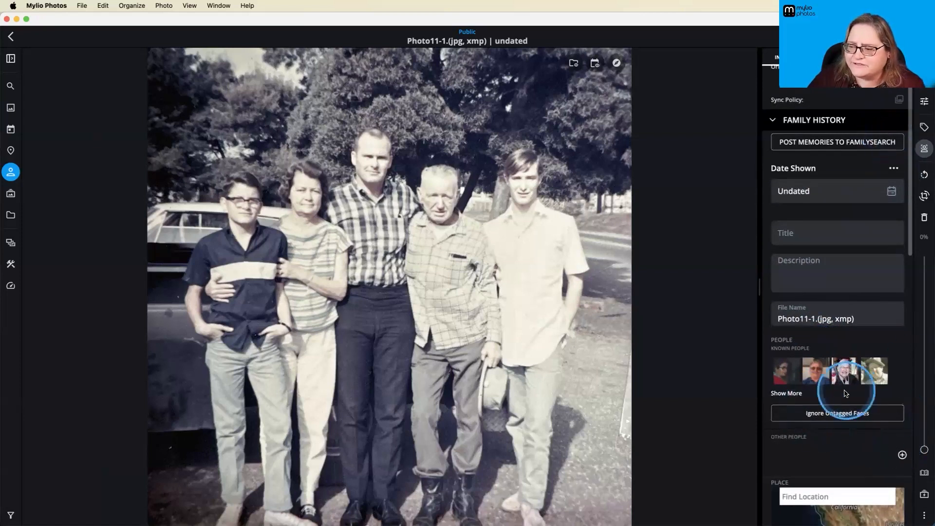
{"action": "scroll", "coordinate": [845, 392], "scroll_direction": "down", "scroll_amount": 2}
{"action": "scroll", "coordinate": [774, 385], "scroll_direction": "down", "scroll_amount": 1}
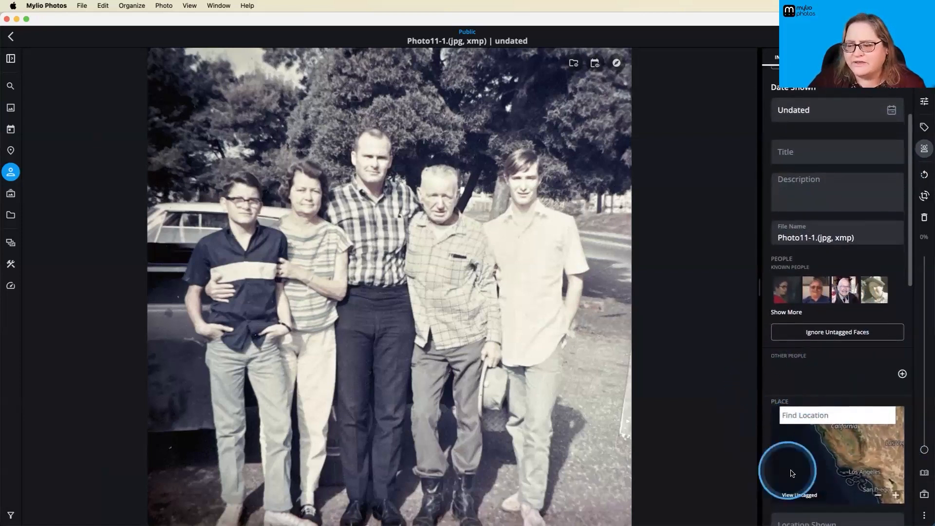
{"action": "scroll", "coordinate": [814, 343], "scroll_direction": "down", "scroll_amount": 1}
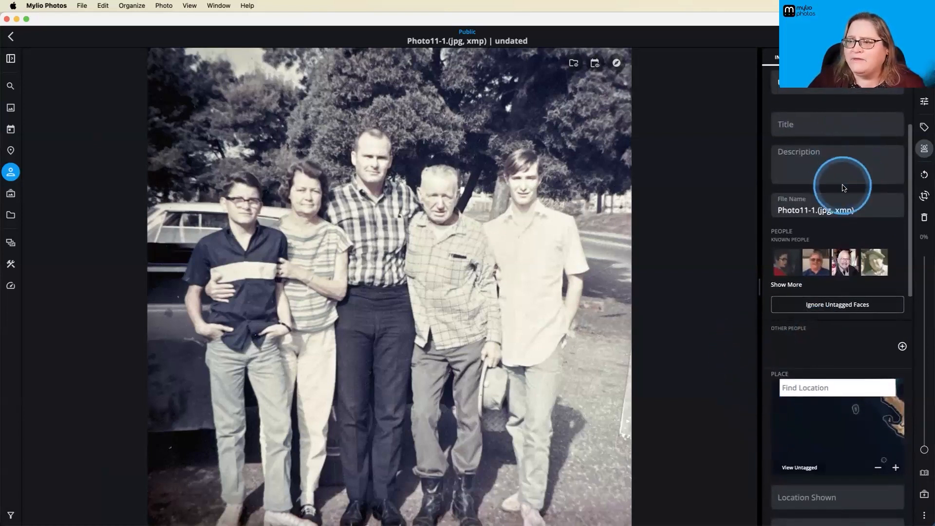
{"action": "scroll", "coordinate": [843, 188], "scroll_direction": "up", "scroll_amount": 6}
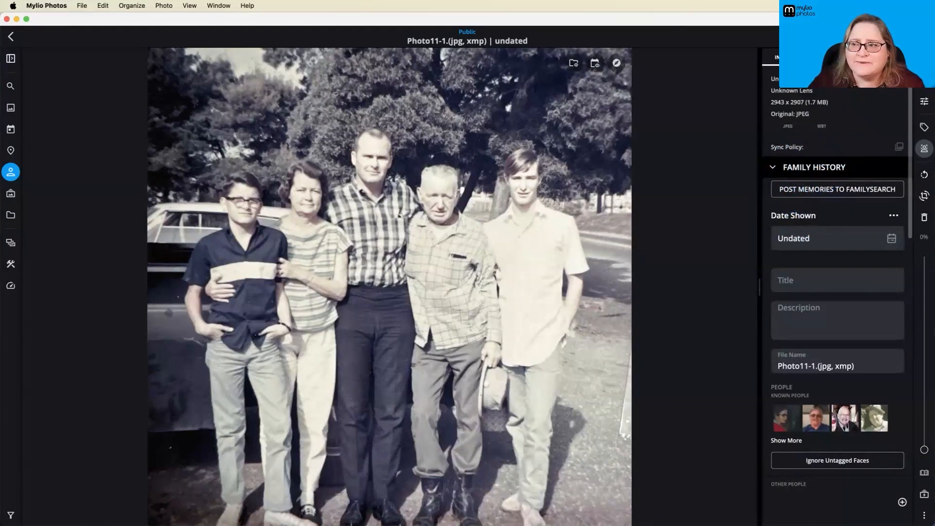
Step: Turn the Family History view option off to compare the photo's standard information fields, and turn it back on
{"action": "left_click", "coordinate": [923, 37]}
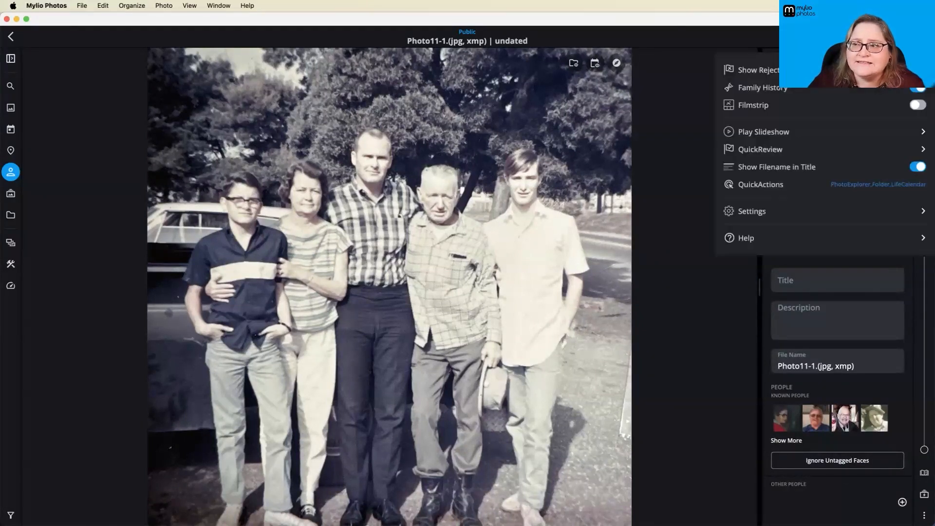
{"action": "left_click", "coordinate": [922, 90]}
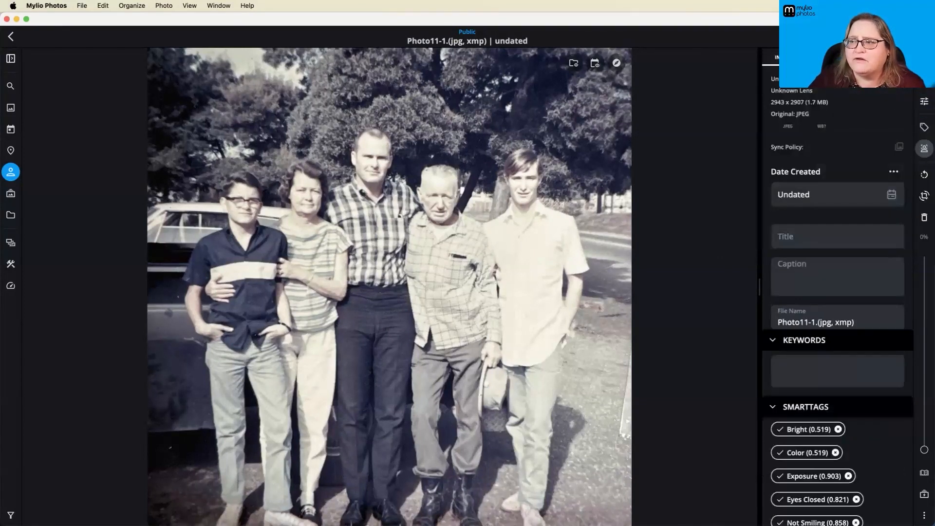
{"action": "left_click", "coordinate": [917, 37]}
{"action": "left_click", "coordinate": [918, 88]}
{"action": "left_click", "coordinate": [702, 208]}
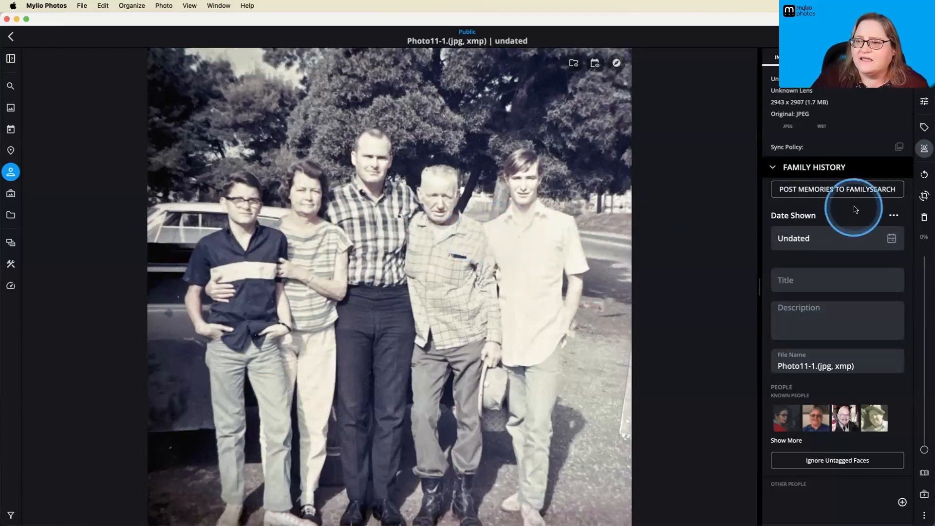
Step: Open the dialog for posting the group photo as a FamilySearch memory and close it without posting
{"action": "left_click", "coordinate": [838, 189]}
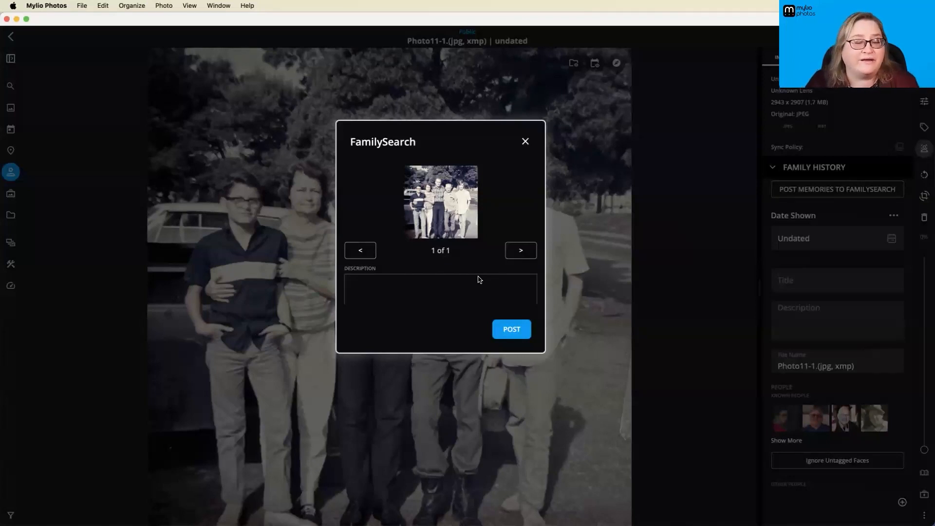
{"action": "left_click", "coordinate": [526, 142]}
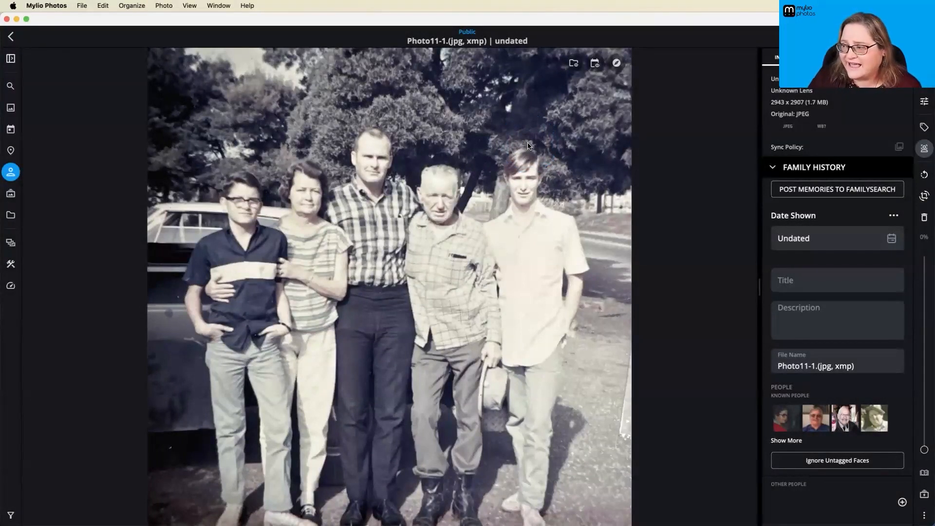
{"action": "left_click", "coordinate": [566, 193]}
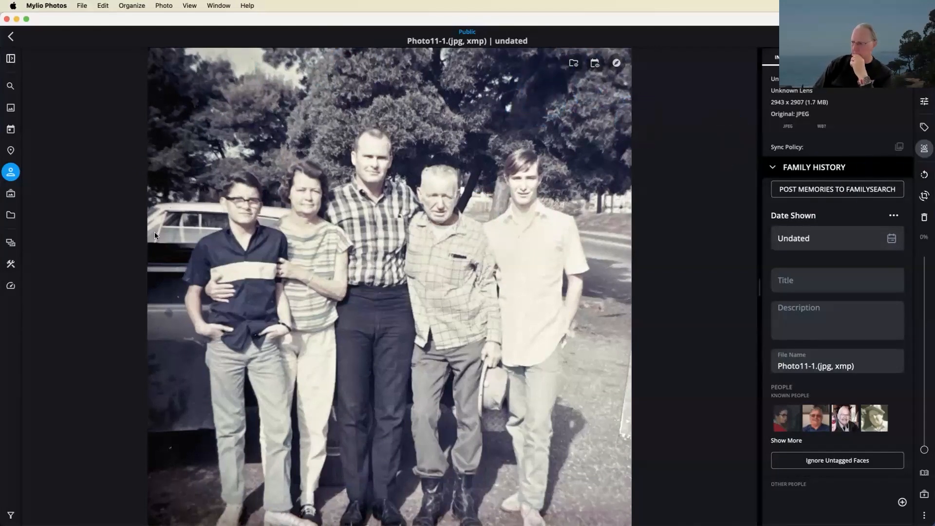
Step: Return to the woman's photos and review her relationships and FamilySearch details
{"action": "left_click", "coordinate": [12, 39]}
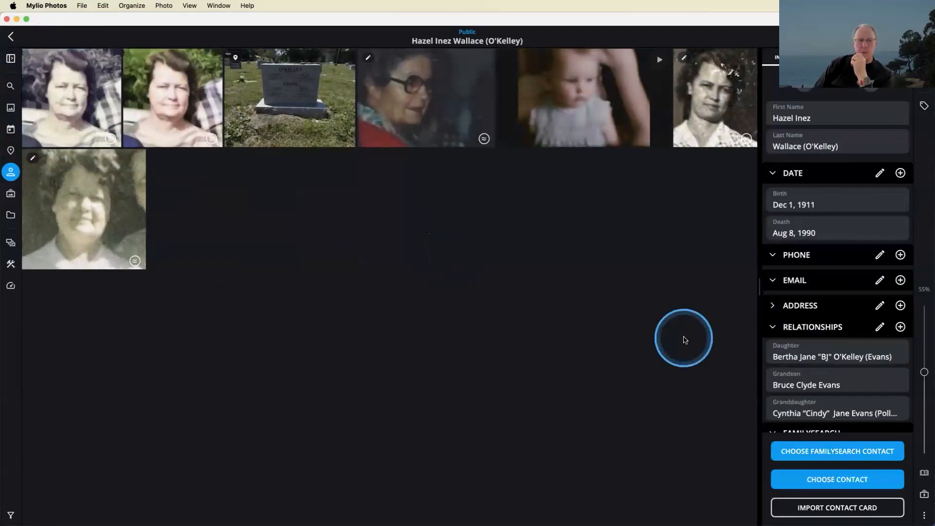
{"action": "scroll", "coordinate": [845, 344], "scroll_direction": "down", "scroll_amount": 5}
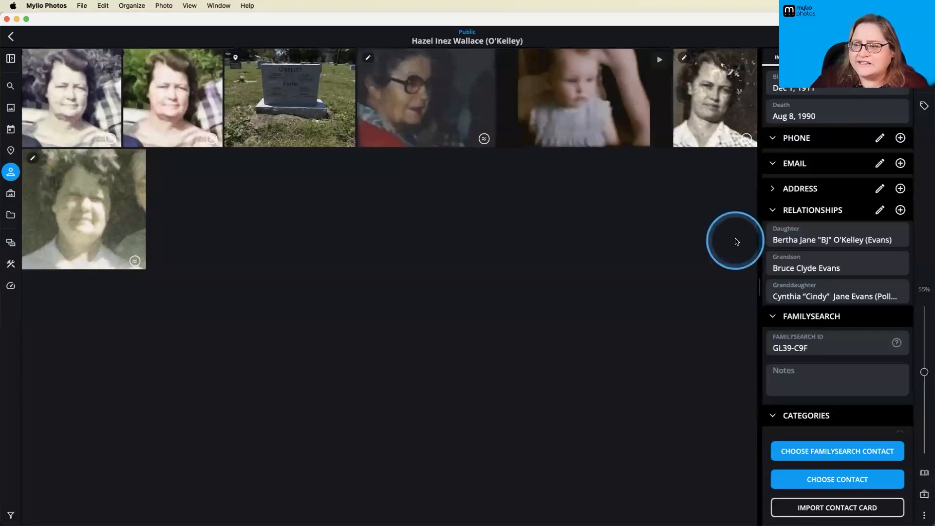
Step: Review the woman's name and dates, return to the people overview, and open the photos of the bearded man wearing glasses
{"action": "scroll", "coordinate": [798, 183], "scroll_direction": "up", "scroll_amount": 5}
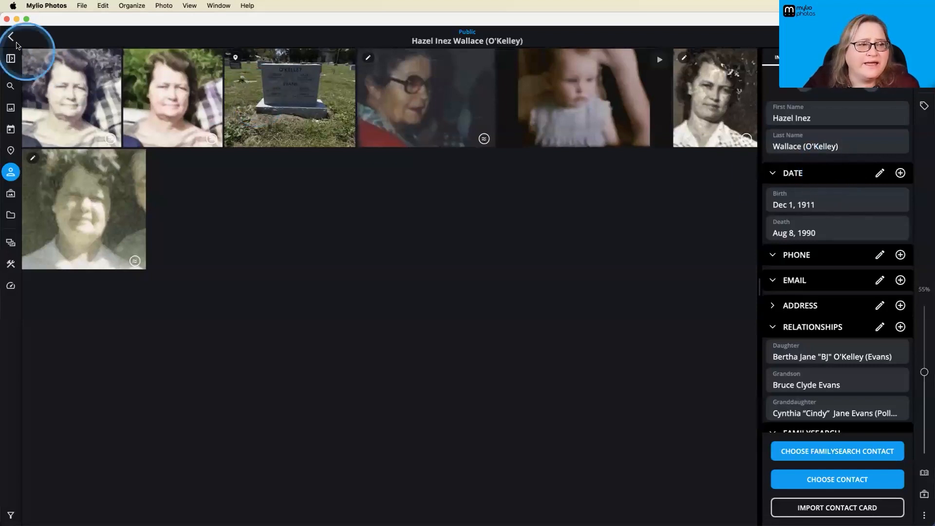
{"action": "left_click", "coordinate": [10, 37]}
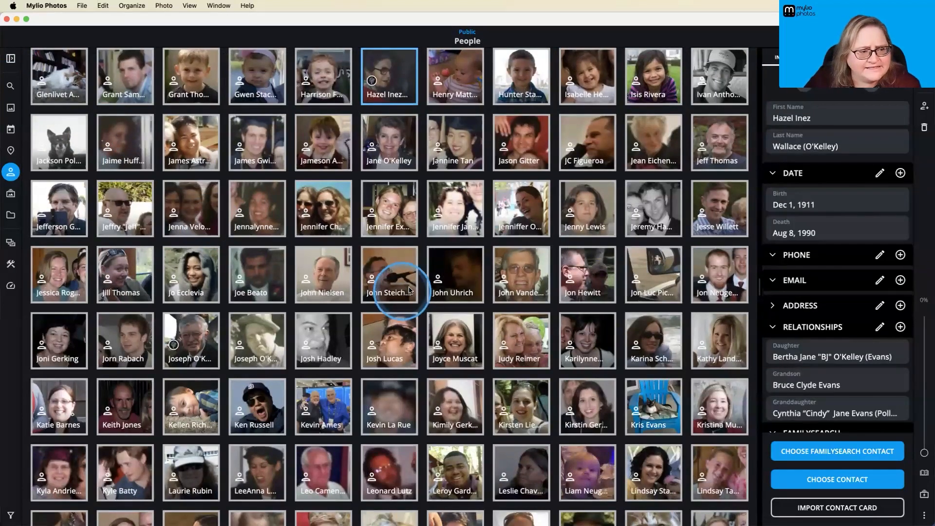
{"action": "scroll", "coordinate": [526, 170], "scroll_direction": "up", "scroll_amount": 10}
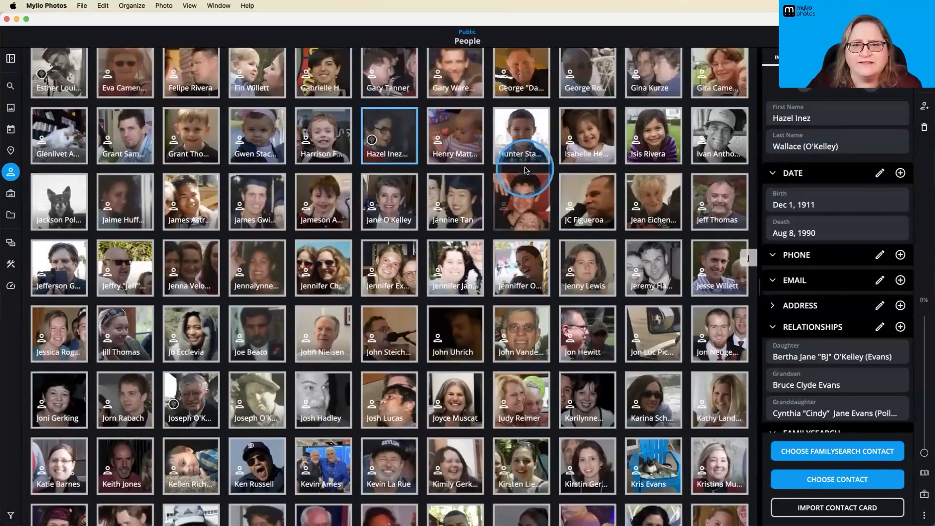
{"action": "scroll", "coordinate": [525, 170], "scroll_direction": "up", "scroll_amount": 2}
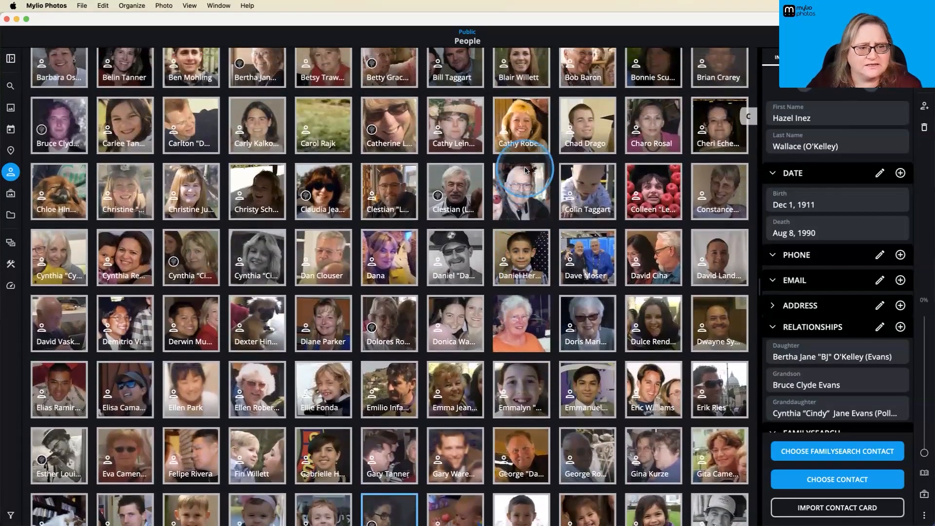
{"action": "double_click", "coordinate": [407, 195]}
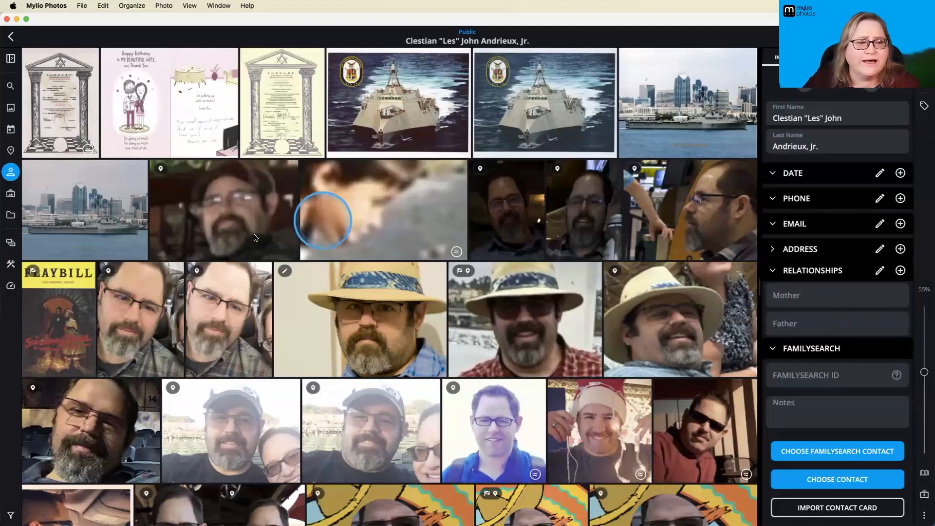
Step: Select all of the man's photos to view the sharing options, and leave only the single harbor skyline photo selected
{"action": "left_click", "coordinate": [120, 128]}
{"action": "key", "text": "super+a"}
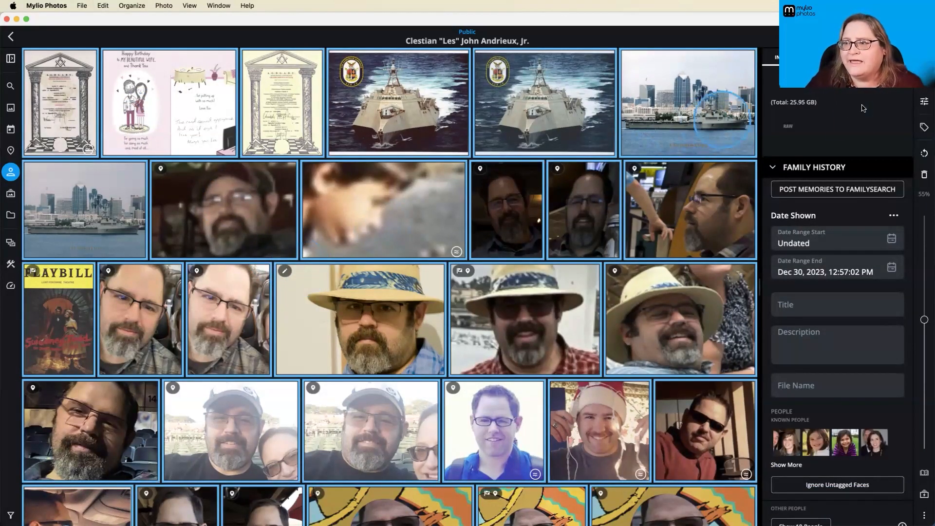
{"action": "left_click", "coordinate": [924, 77]}
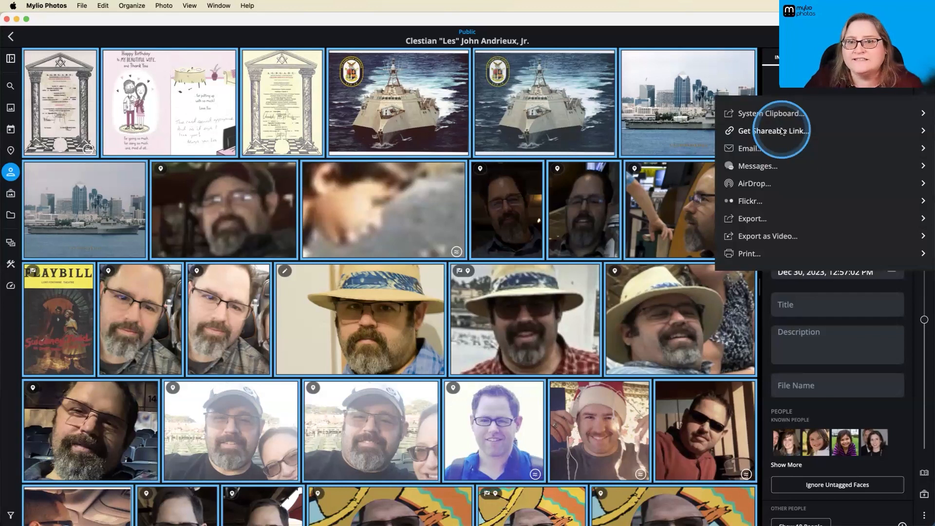
{"action": "left_click", "coordinate": [660, 127]}
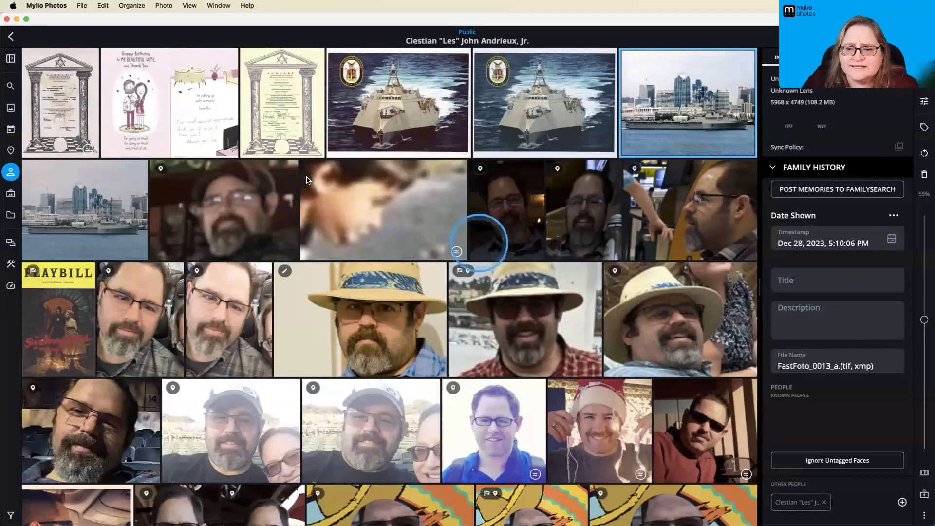
Step: Show PhotoExplorer for the photo of two women in hats, open the email options for a known person, and close them without creating an email
{"action": "scroll", "coordinate": [84, 178], "scroll_direction": "up", "scroll_amount": 1}
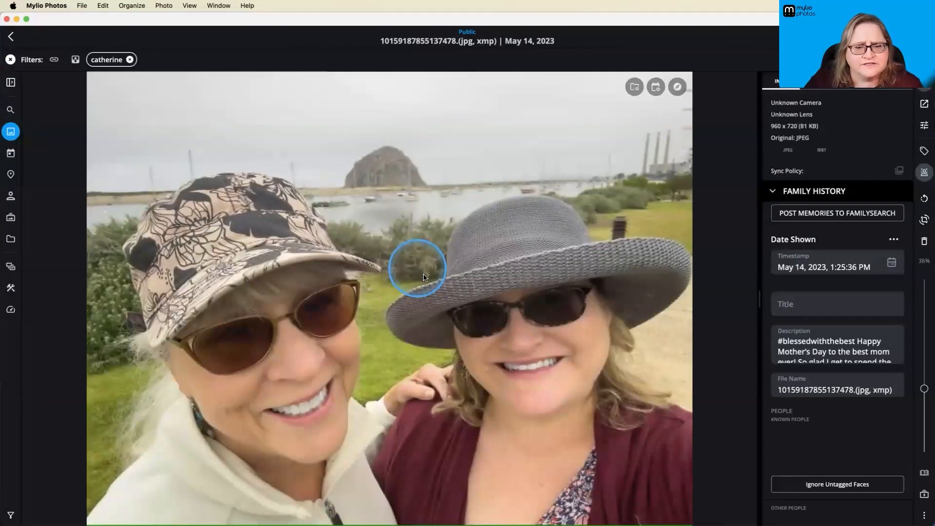
{"action": "left_click", "coordinate": [677, 87]}
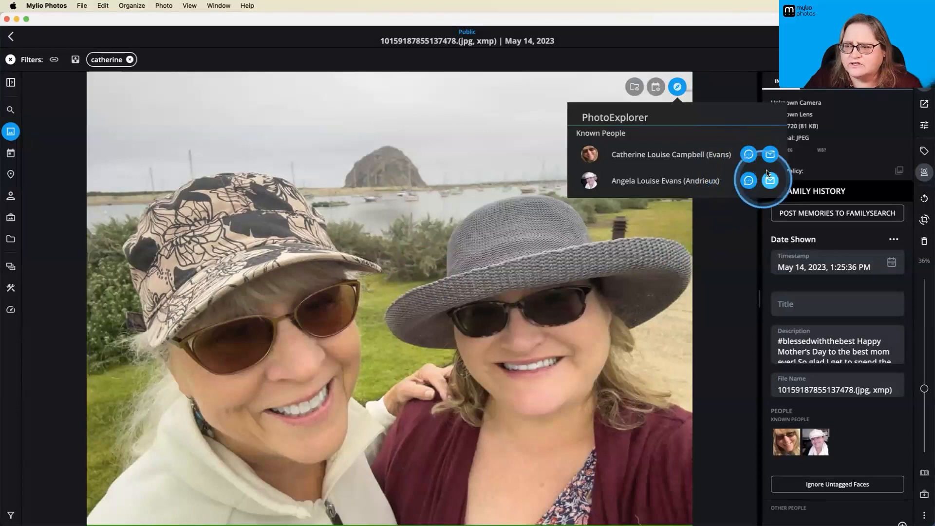
{"action": "left_click", "coordinate": [769, 154]}
{"action": "left_click", "coordinate": [750, 181]}
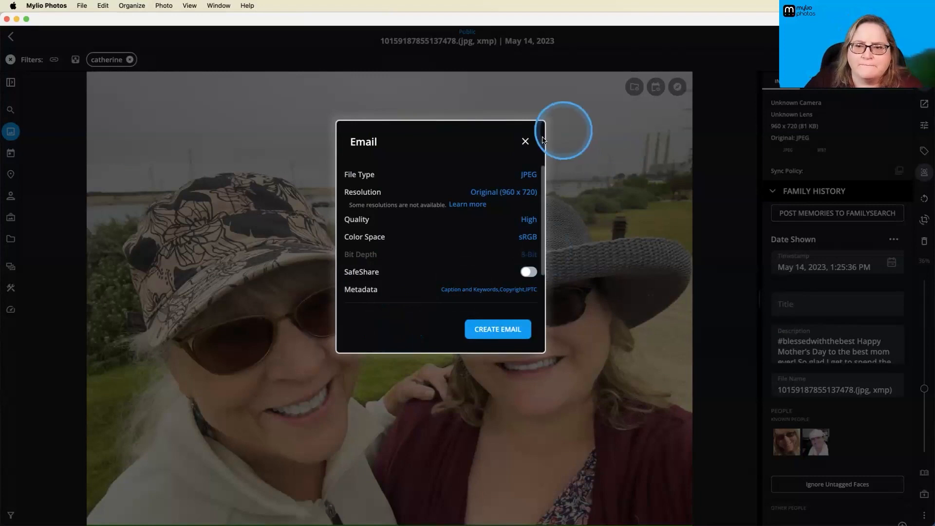
{"action": "left_click", "coordinate": [526, 142]}
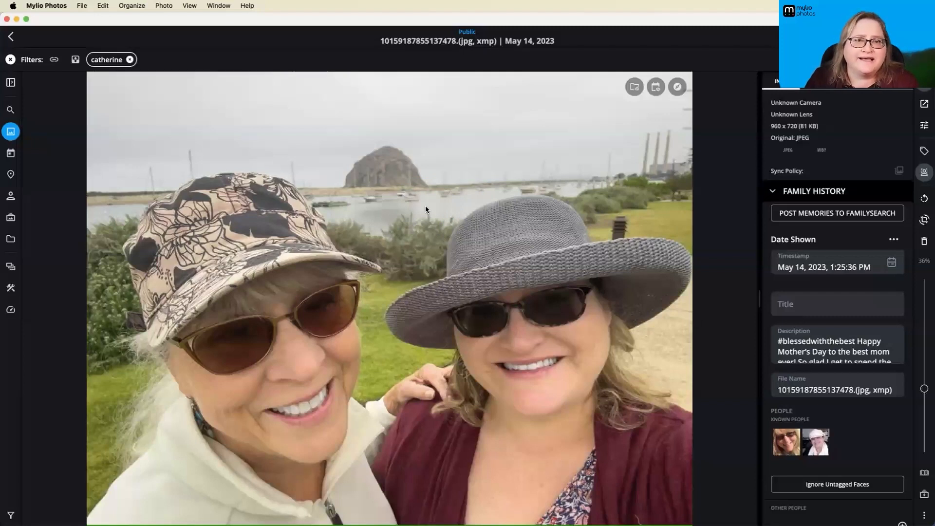
Step: Return to the start of the people overview and show the available tools, including Batch Face Tagging
{"action": "left_click", "coordinate": [11, 196]}
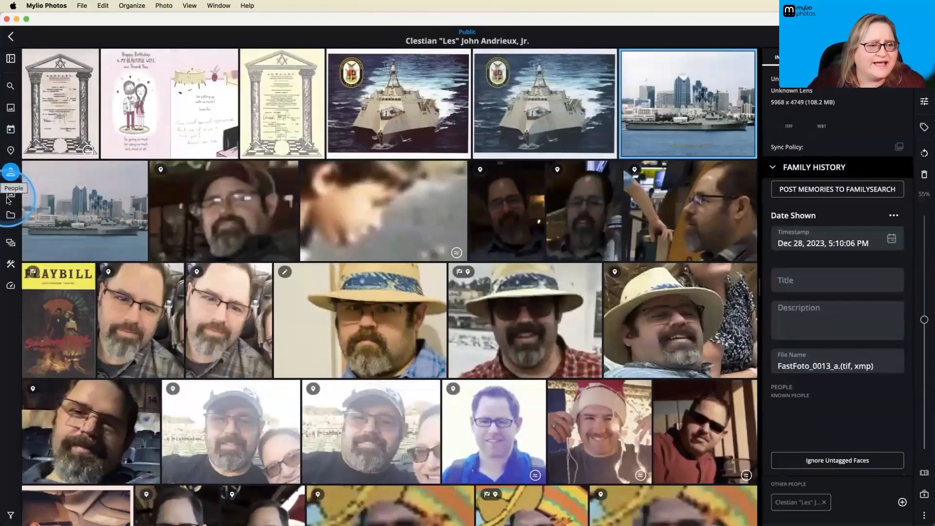
{"action": "left_click", "coordinate": [8, 195]}
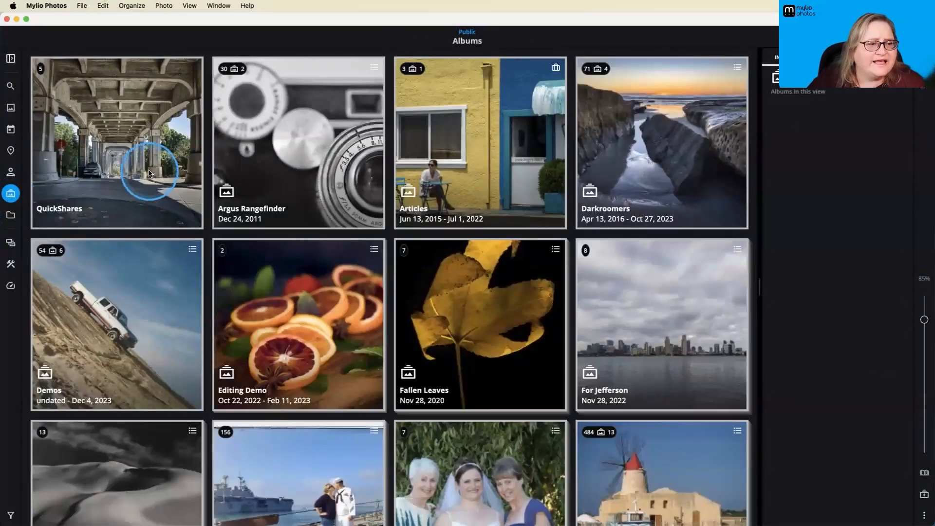
{"action": "left_click", "coordinate": [10, 173]}
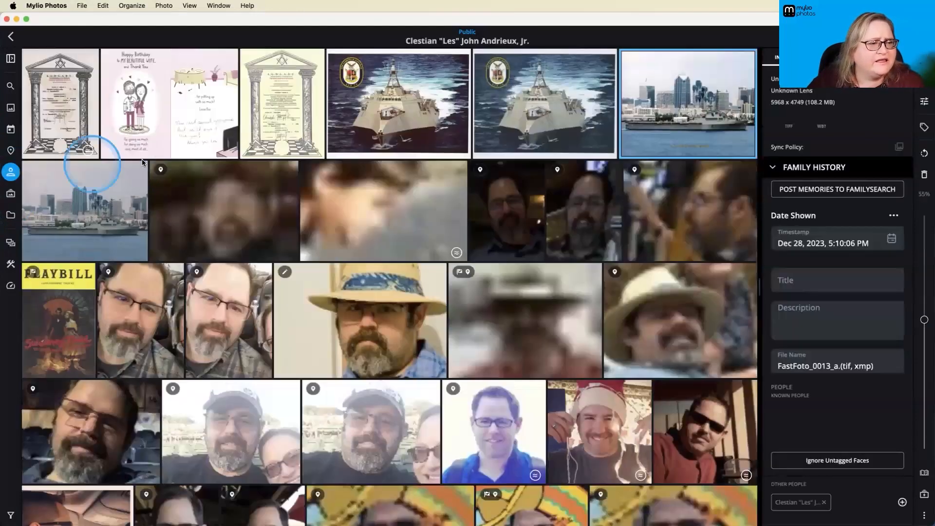
{"action": "left_click", "coordinate": [11, 173]}
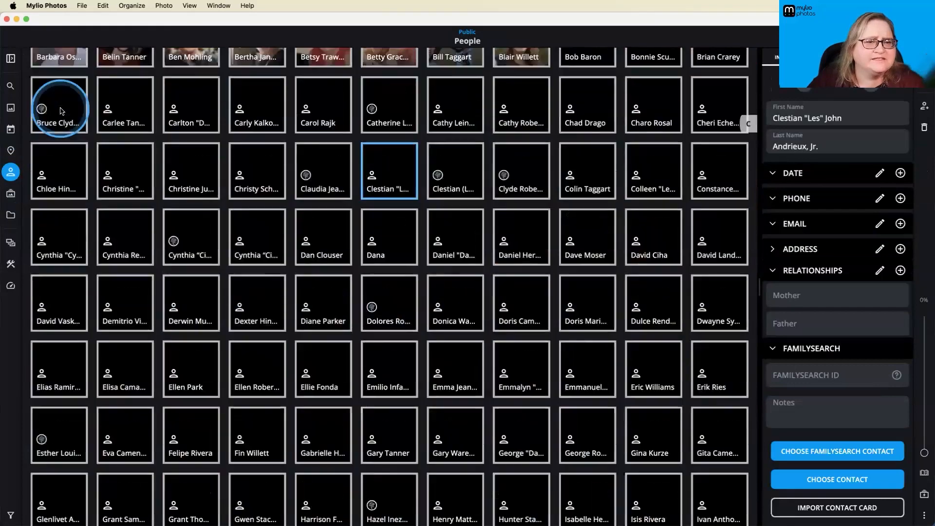
{"action": "scroll", "coordinate": [60, 107], "scroll_direction": "up", "scroll_amount": 3}
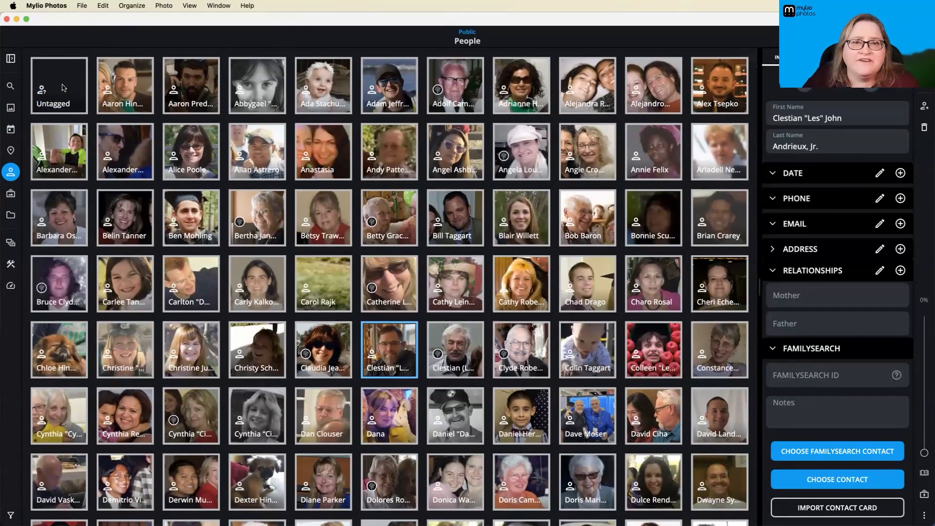
{"action": "left_click", "coordinate": [10, 266]}
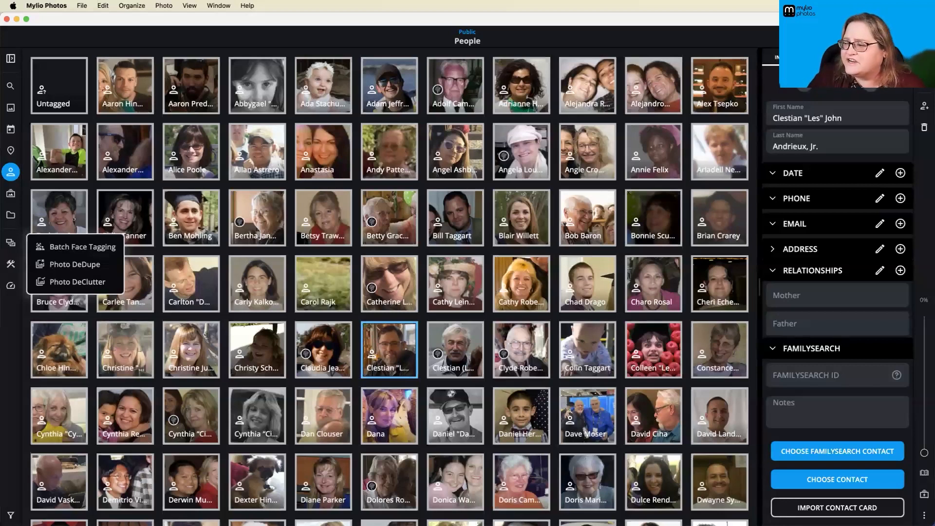
Step: Open the dialog for adding a relationship to the man, browse the relationship types down to Custom, and close it without saving
{"action": "left_click", "coordinate": [900, 271]}
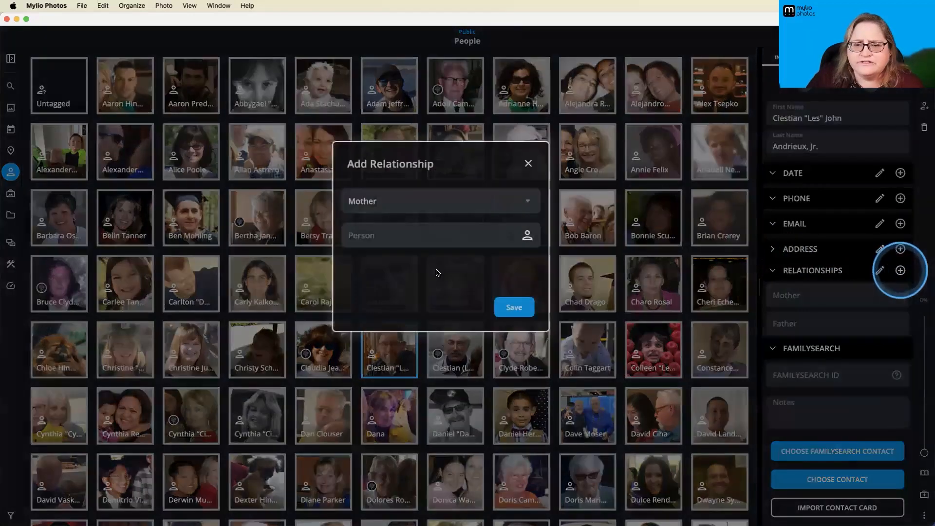
{"action": "left_click", "coordinate": [443, 204]}
{"action": "scroll", "coordinate": [450, 259], "scroll_direction": "down", "scroll_amount": 10}
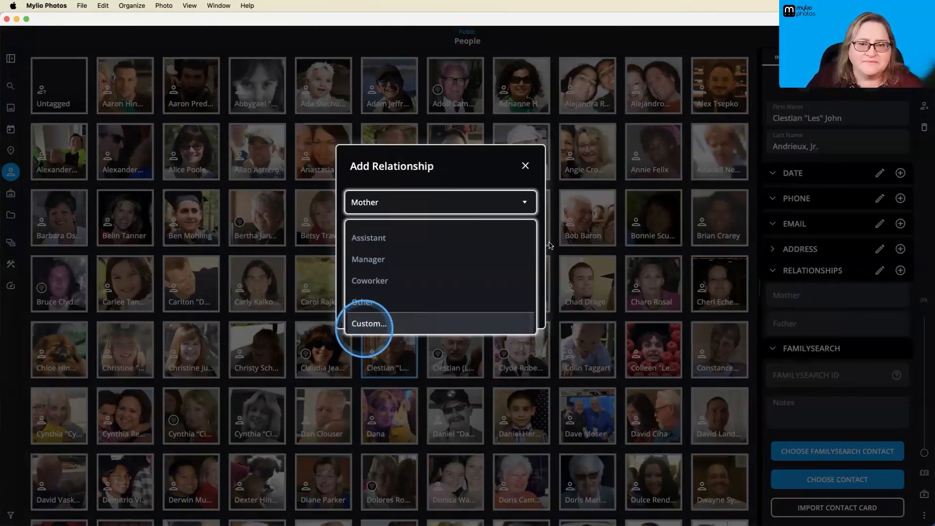
{"action": "left_click", "coordinate": [528, 171]}
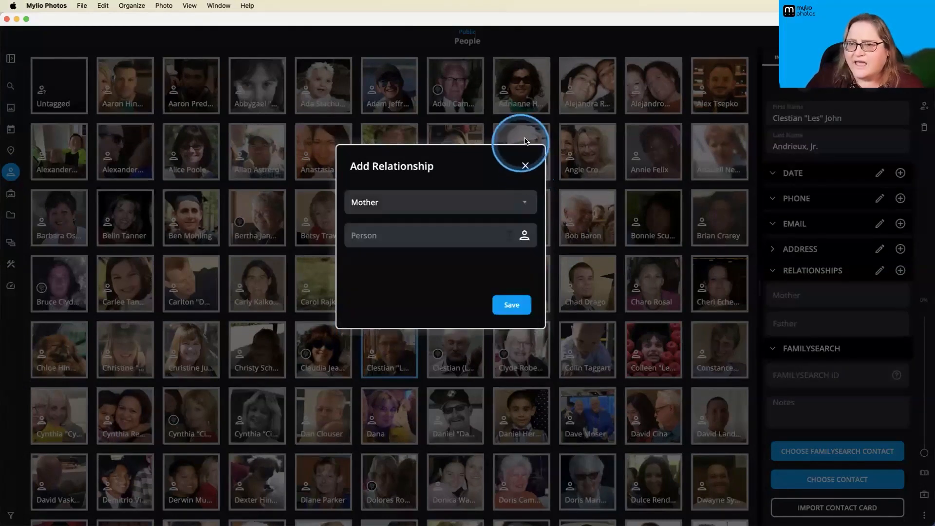
{"action": "left_click", "coordinate": [527, 166]}
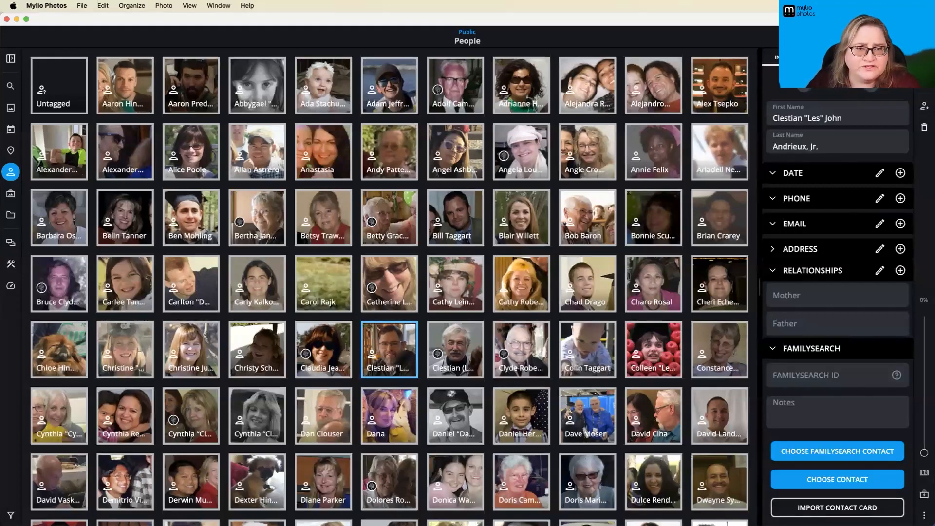
{"action": "left_click", "coordinate": [822, 225]}
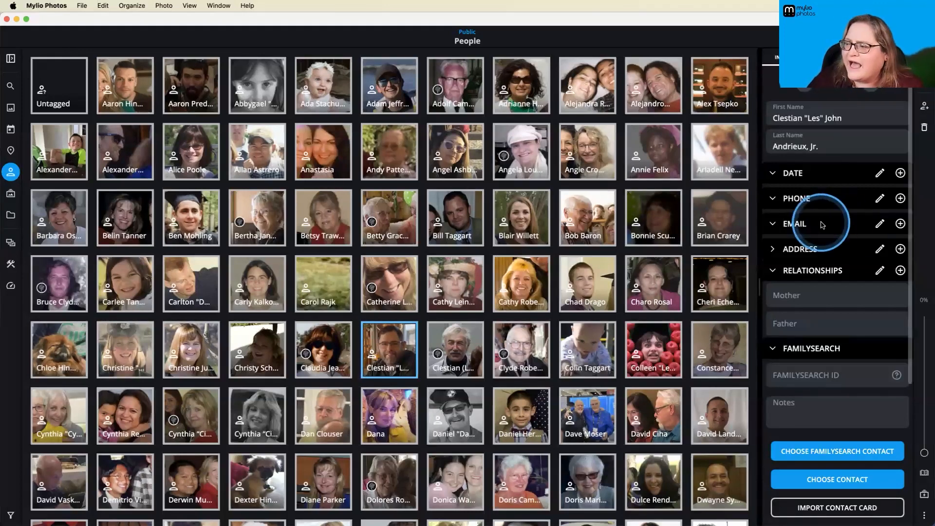
{"action": "left_click", "coordinate": [10, 285]}
{"action": "left_click", "coordinate": [104, 217]}
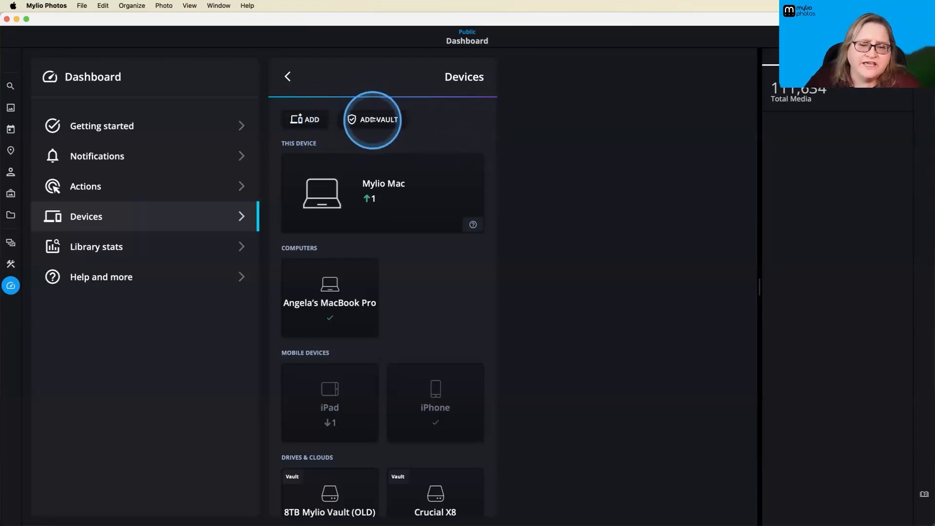
{"action": "left_click", "coordinate": [409, 217]}
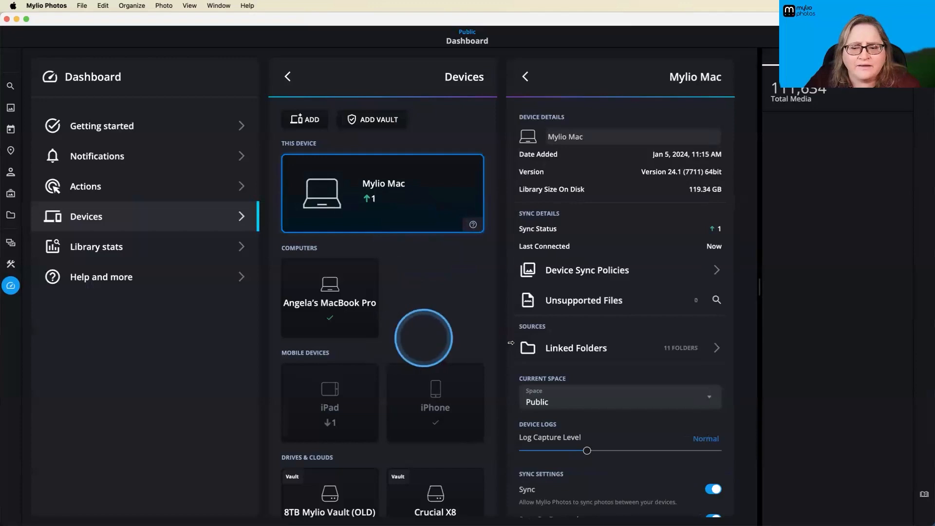
{"action": "left_click", "coordinate": [593, 270]}
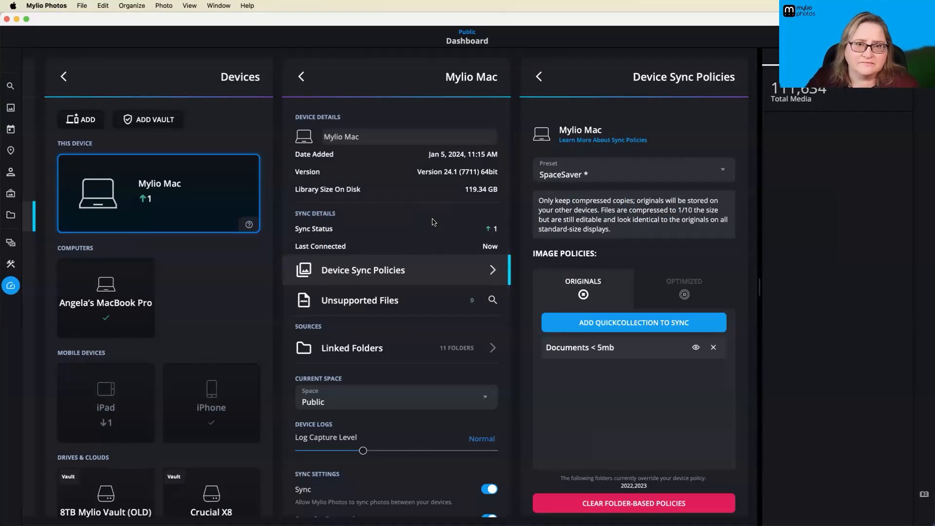
{"action": "scroll", "coordinate": [433, 222], "scroll_direction": "left", "scroll_amount": 3}
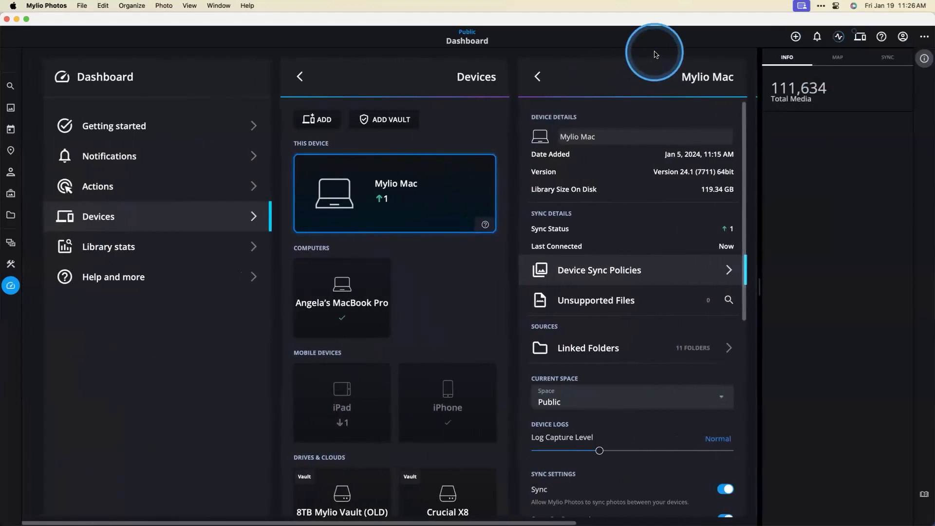